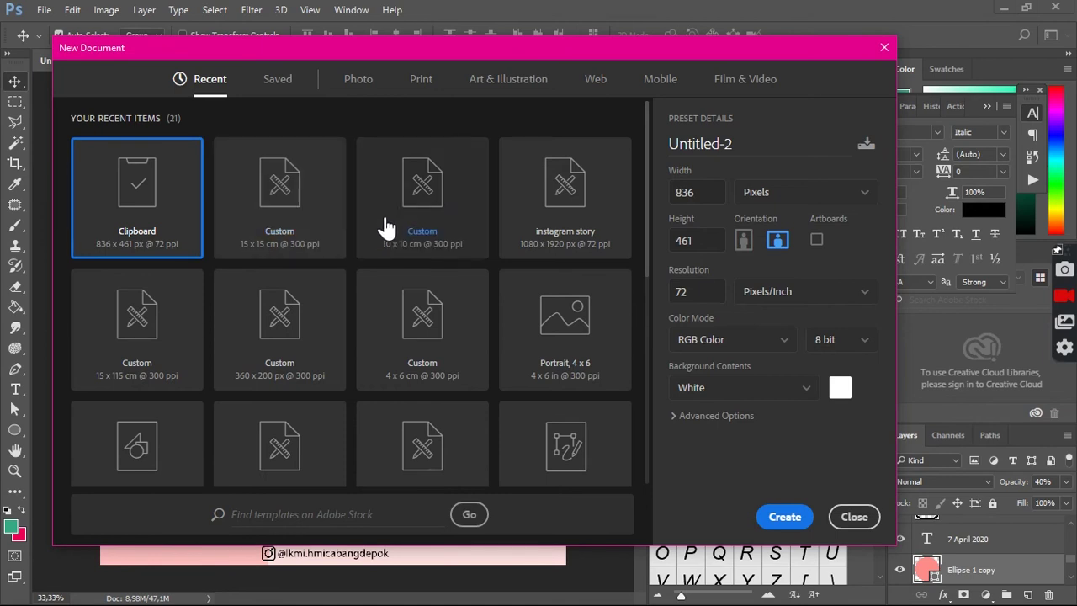
- Create a 15 × 15 cm, 300 ppi document and switch to its Untitled-2 tab
left_click(316, 221)
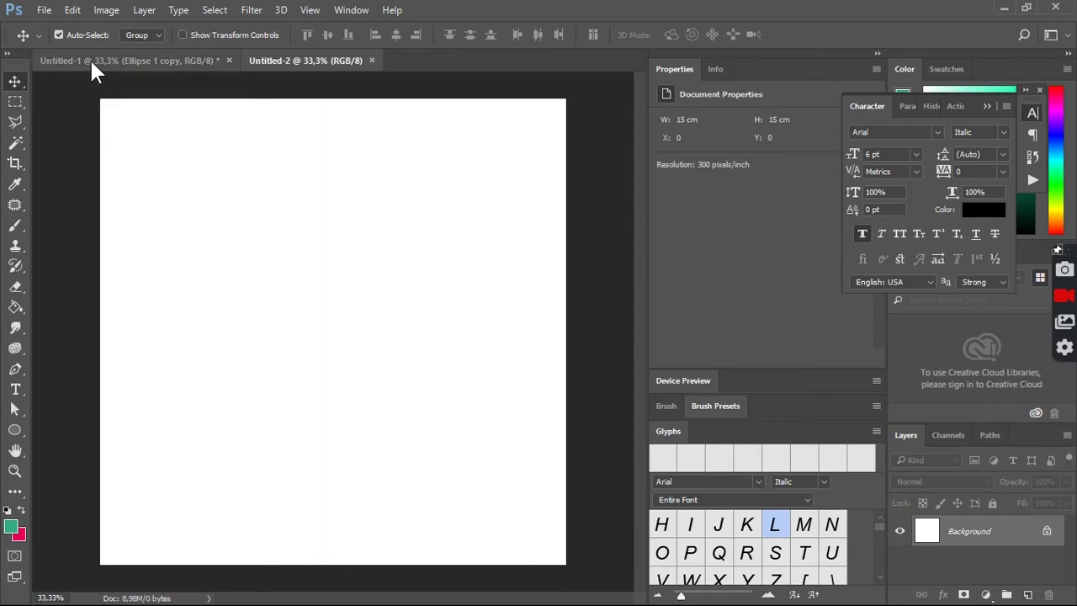
left_click(90, 57)
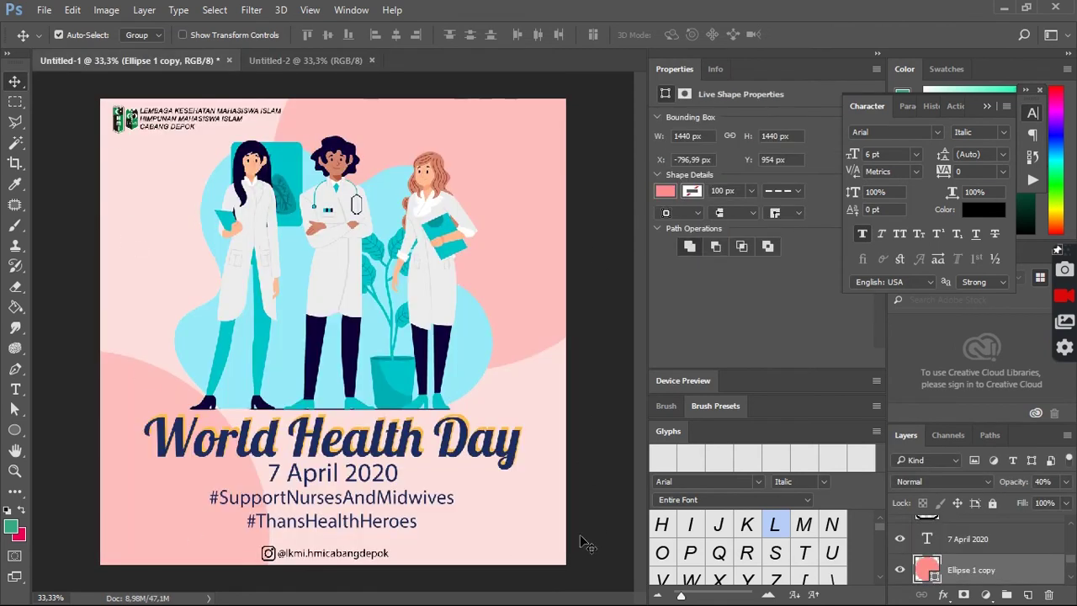
left_click(331, 62)
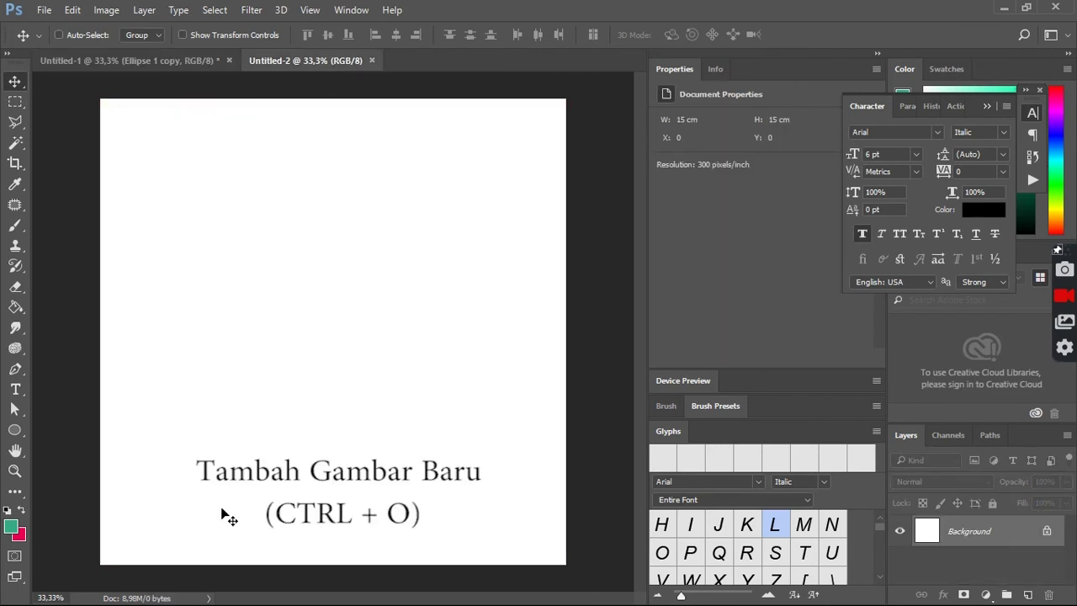
- Open the colours cafe 2 BRIGHT image from the Desktop worldhealthday folder
key("ctrl+o")
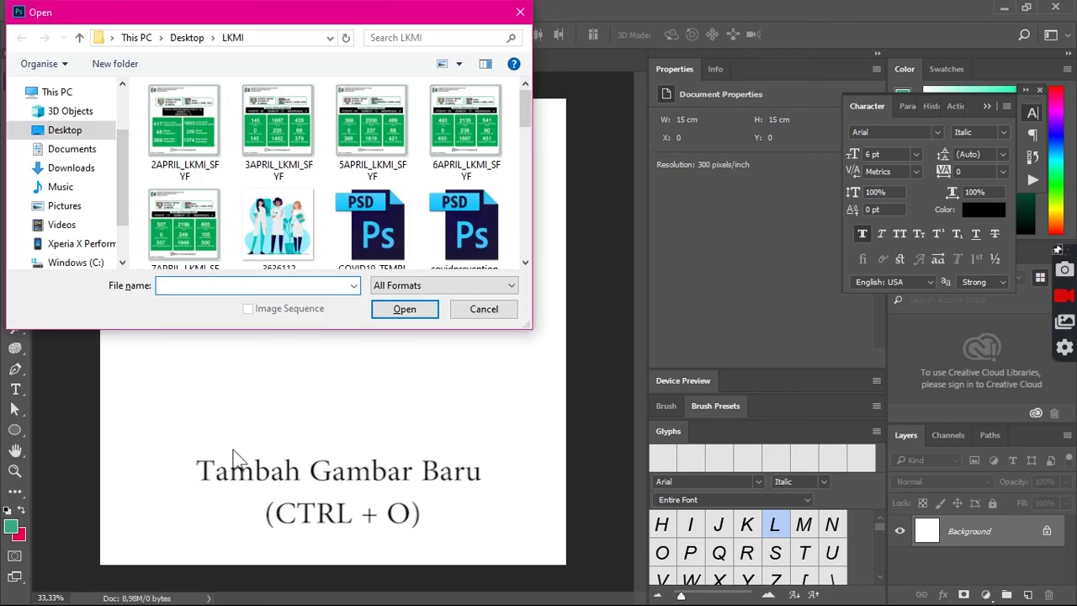
left_click(84, 131)
scroll(207, 177, "down", 3)
left_click(198, 219)
scroll(198, 218, "down", 1)
double_click(196, 221)
left_click(175, 150)
left_click(380, 309)
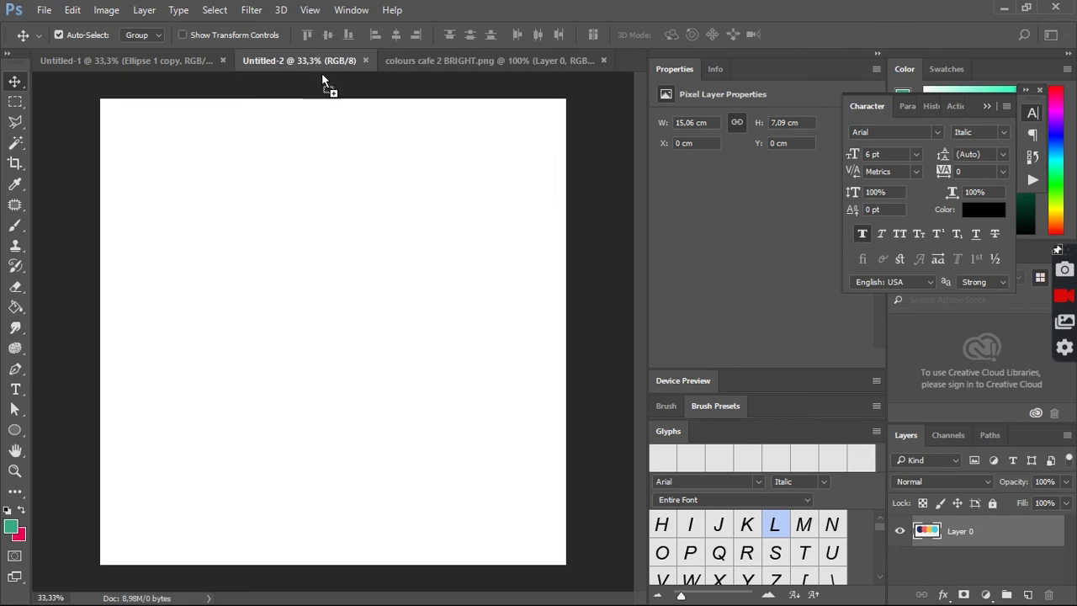
- Copy the palette into Untitled-2 as Layer 1, close the palette file, and select Background
mouse_move(323, 72)
left_mouse_down()
mouse_move(488, 146)
mouse_move(502, 126)
left_mouse_up()
left_click(603, 59)
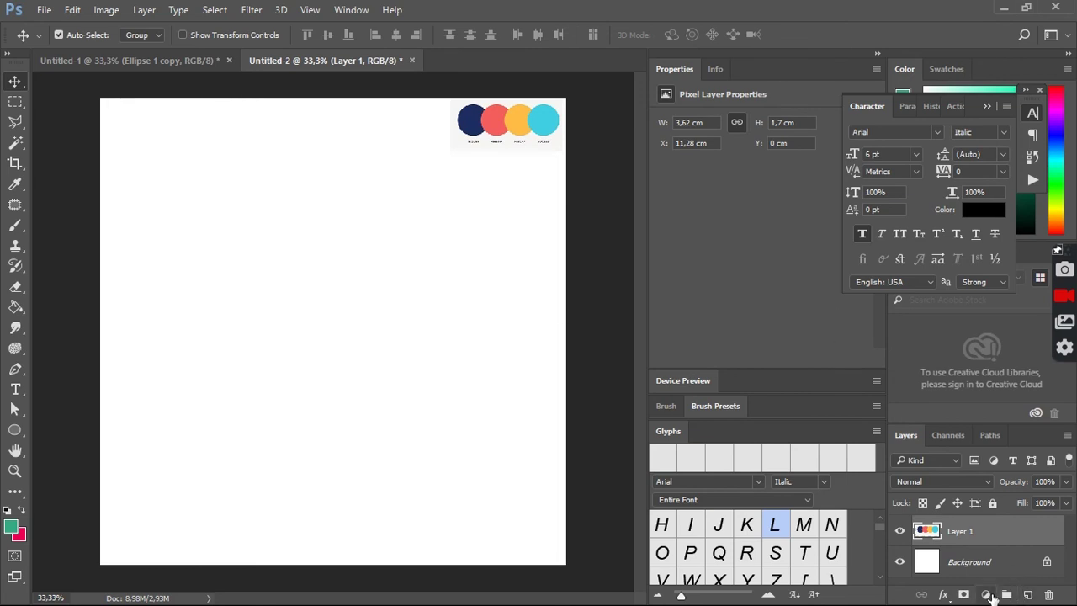
left_click(952, 554)
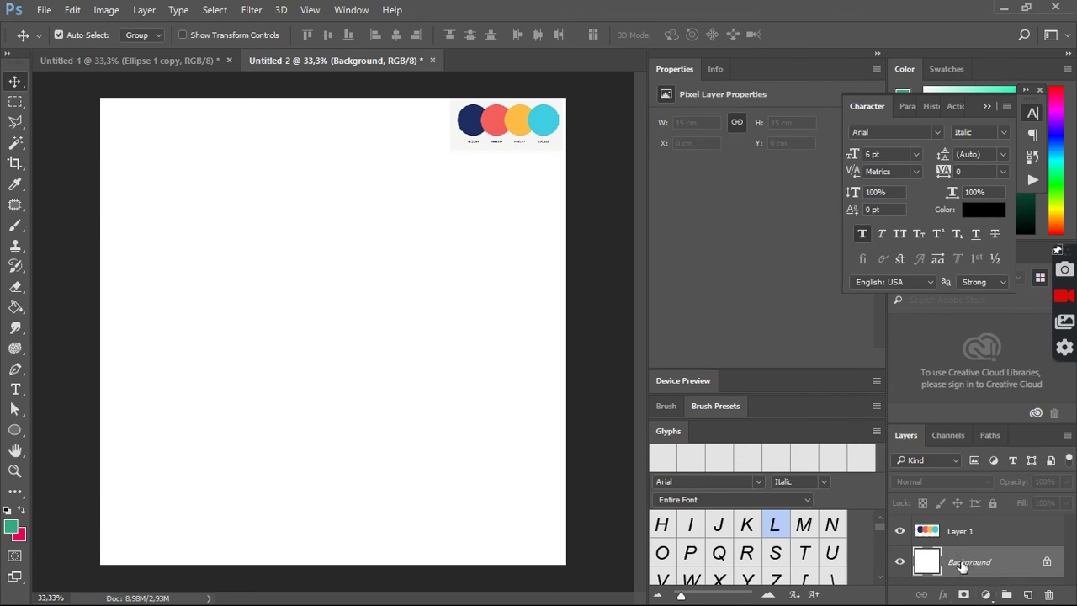
- Add a Solid Color fill layer in the palette's coral at 20% opacity
left_click(989, 596)
left_click(966, 250)
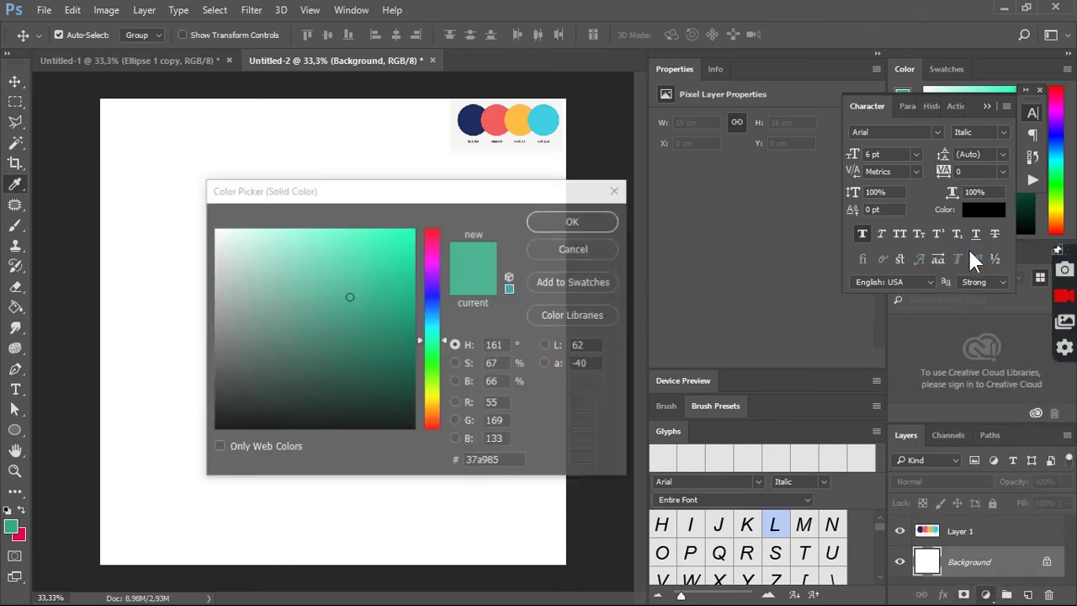
left_click(496, 123)
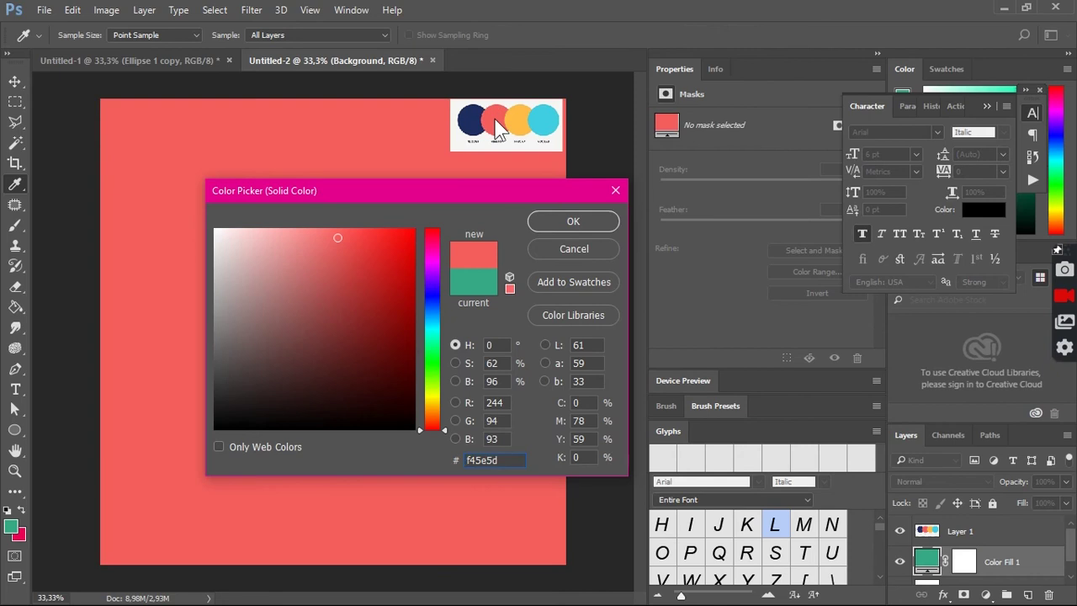
left_click(585, 223)
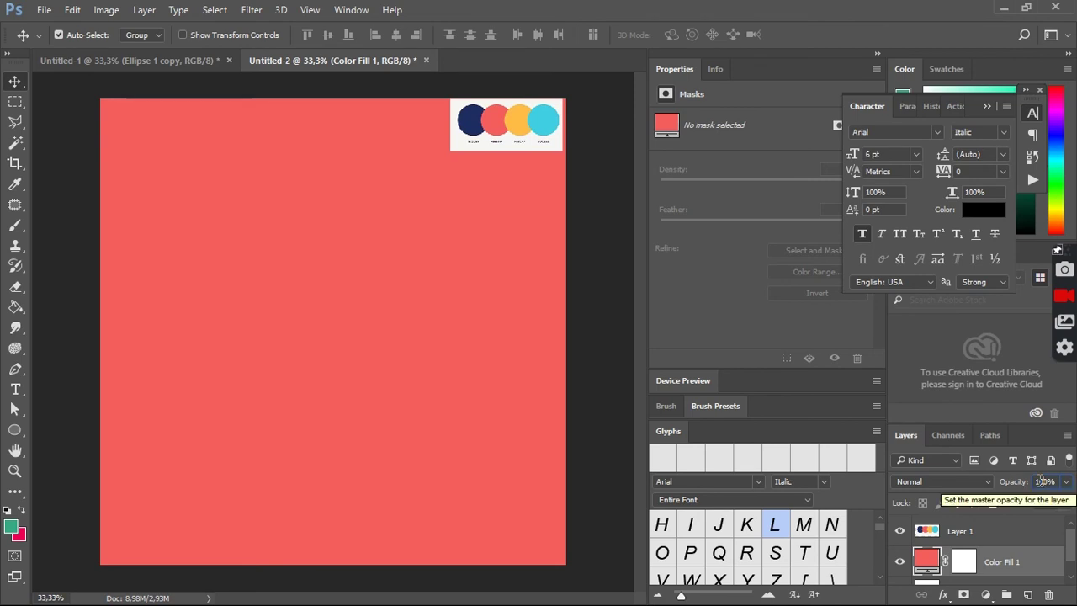
type("1")
type("0")
type("2")
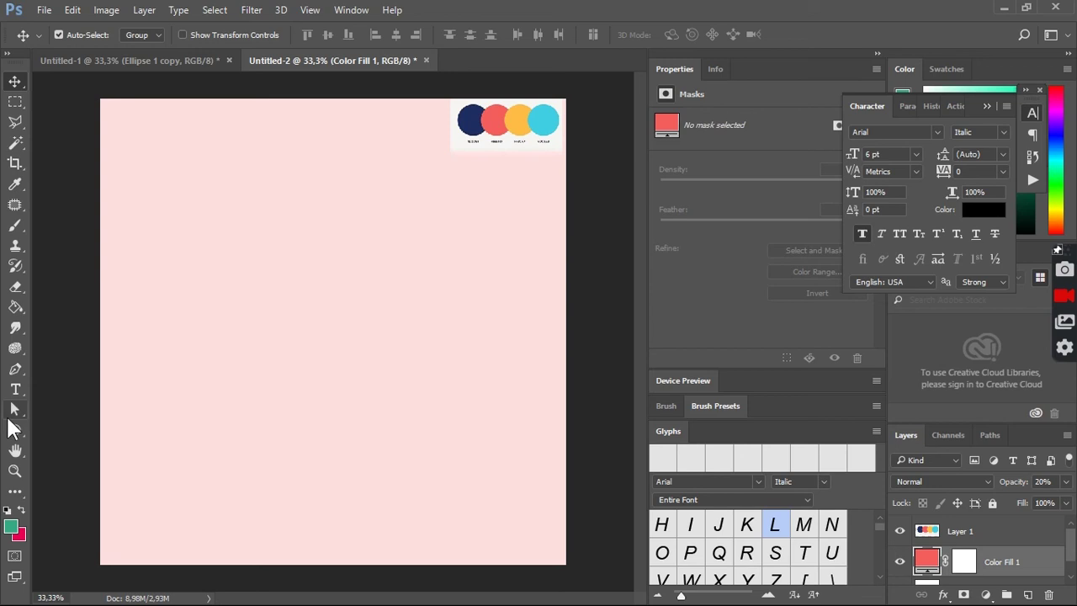
left_click(14, 430)
- Draw an ellipse near the top right and size it to 1200 × 1200 px
left_click(144, 37)
left_click(16, 425)
mouse_move(320, 84)
left_mouse_down()
mouse_move(536, 365)
mouse_move(554, 367)
left_mouse_up()
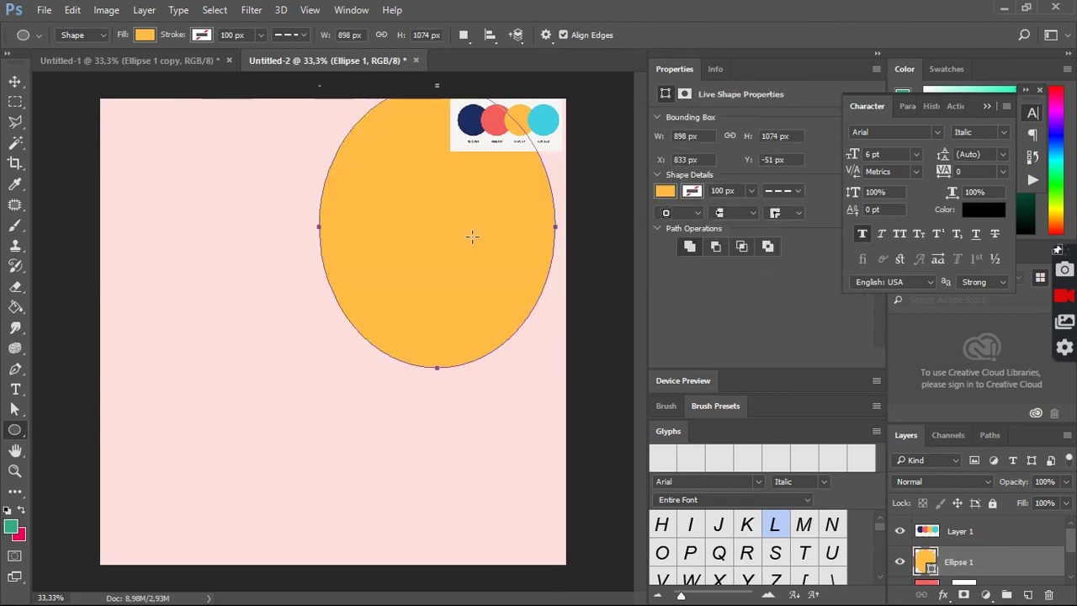
left_click(357, 39)
type("1200")
key("Tab")
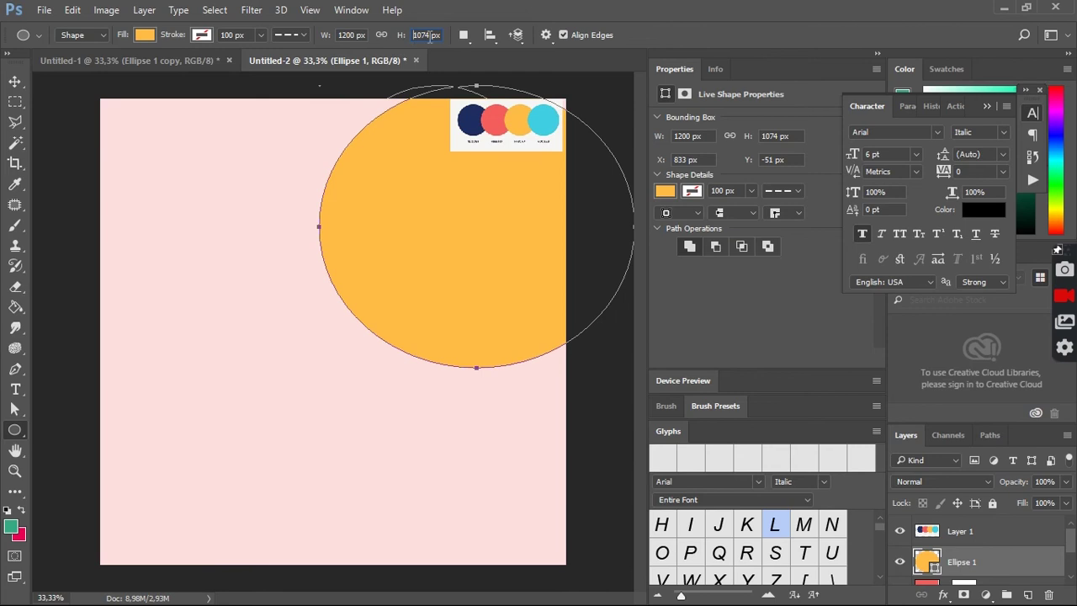
key("BackSpace")
type("00")
key("Return")
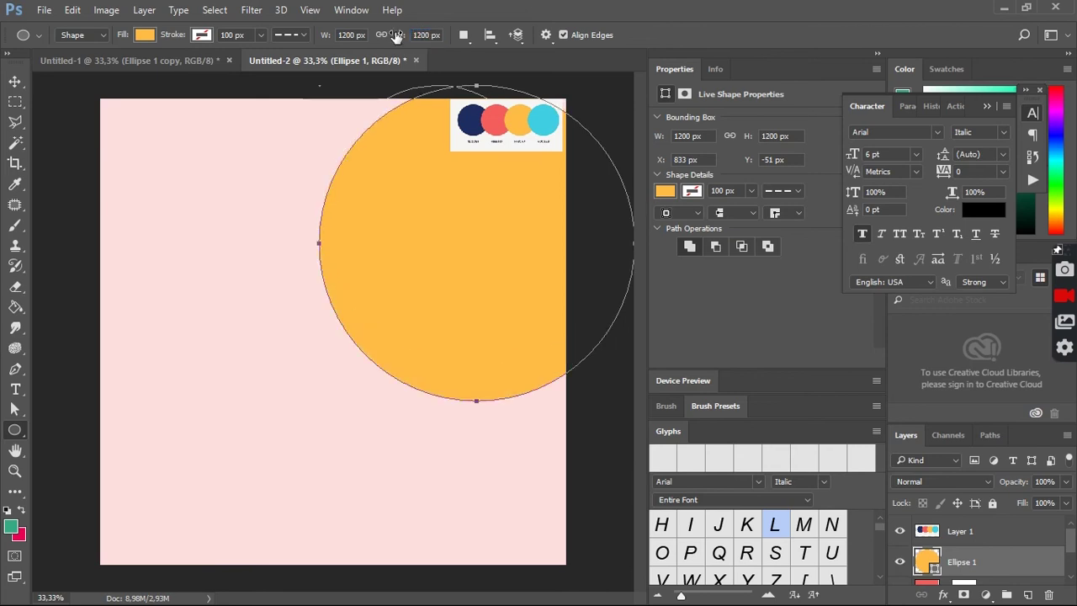
- Fill the circle with coral f45e5d sampled from the palette
left_click(145, 34)
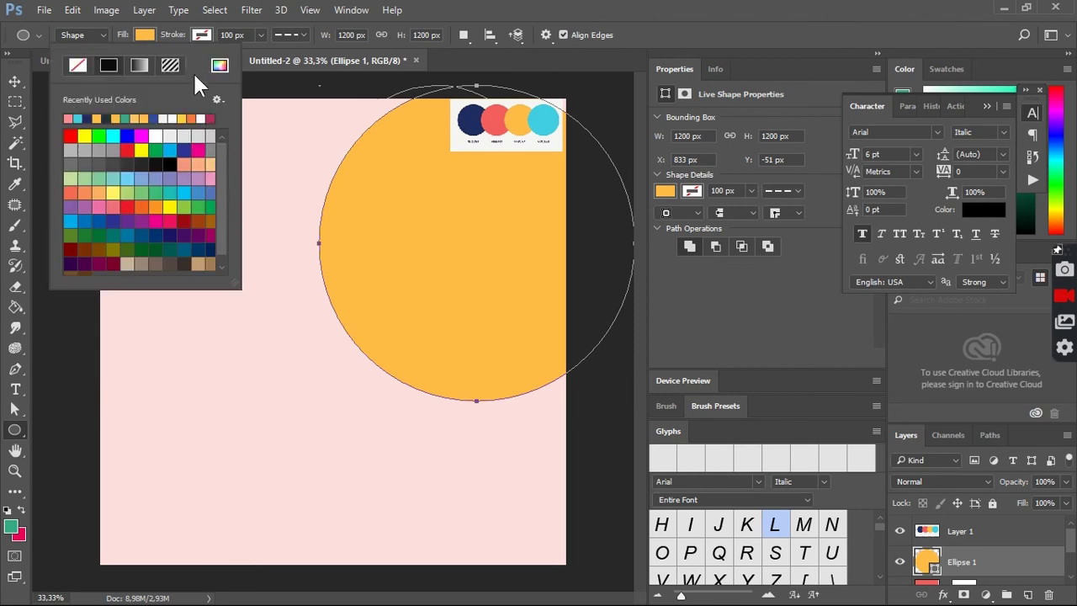
left_click(219, 65)
left_click(495, 121)
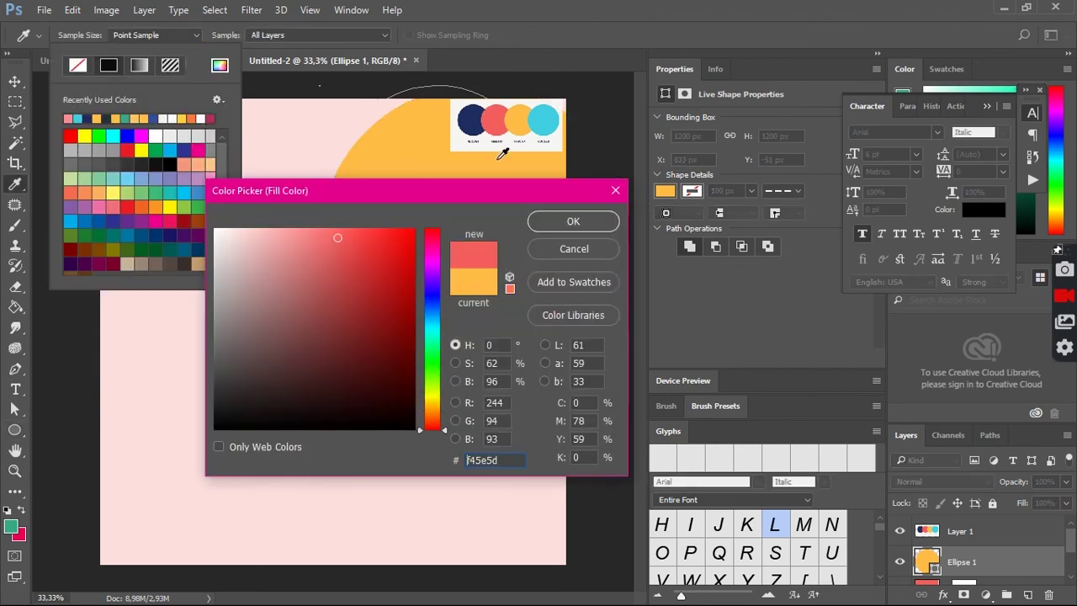
left_click(545, 223)
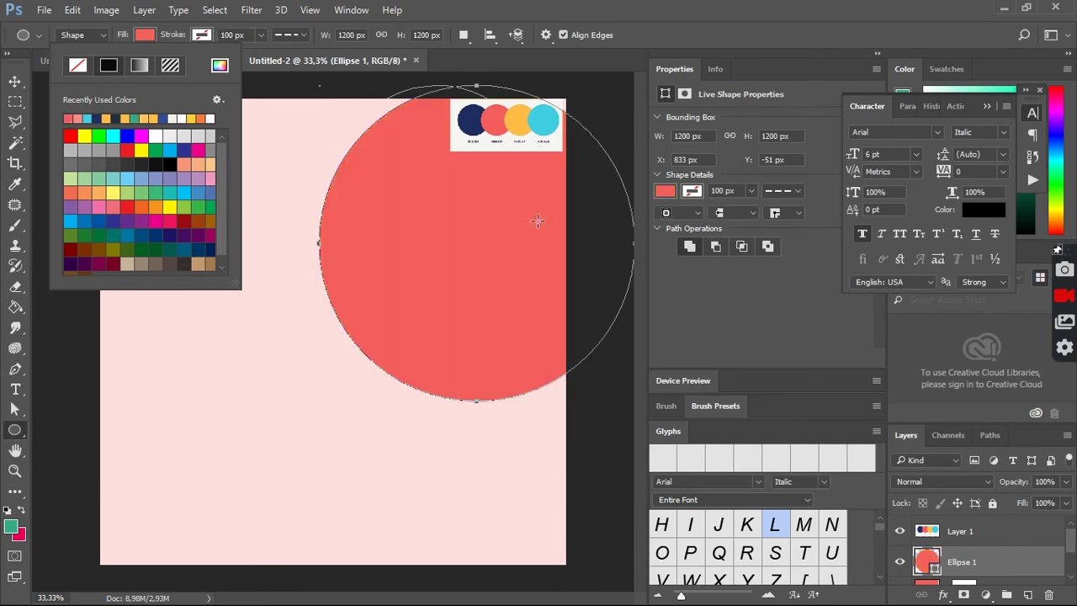
- Move the coral circle partly off the top-right corner and set its opacity to 30%
left_click(15, 82)
mouse_move(411, 201)
left_mouse_down()
mouse_move(433, 188)
mouse_move(426, 181)
left_mouse_up()
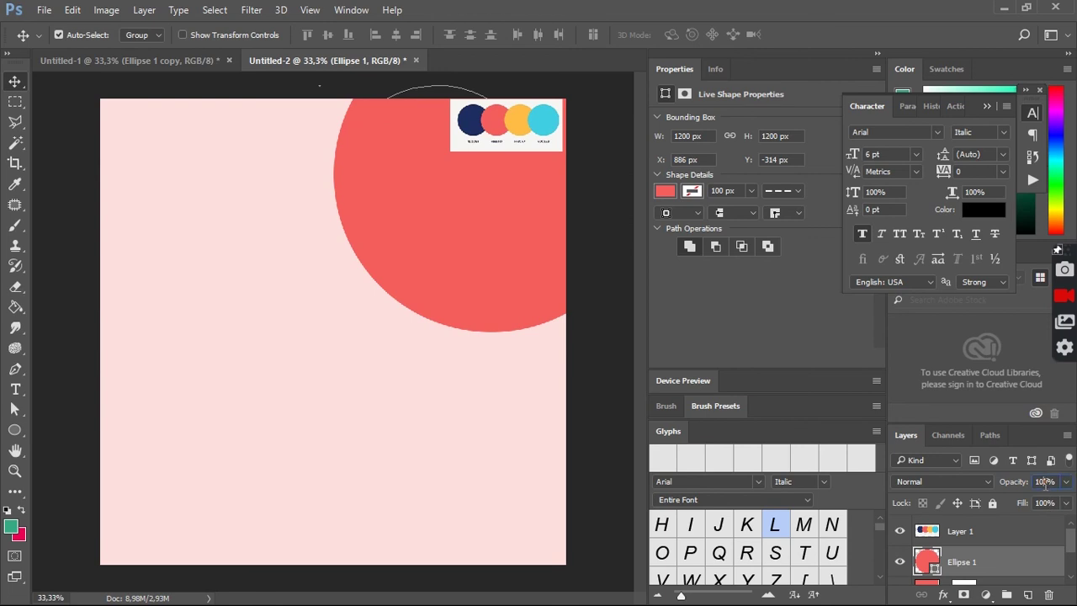
type("30")
key("Return")
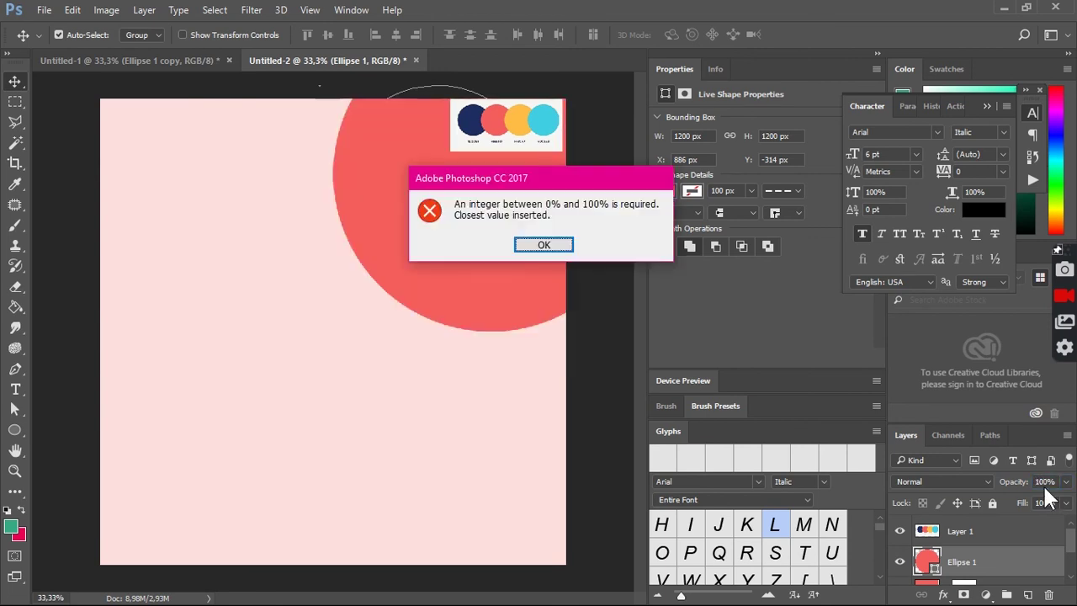
key("Return")
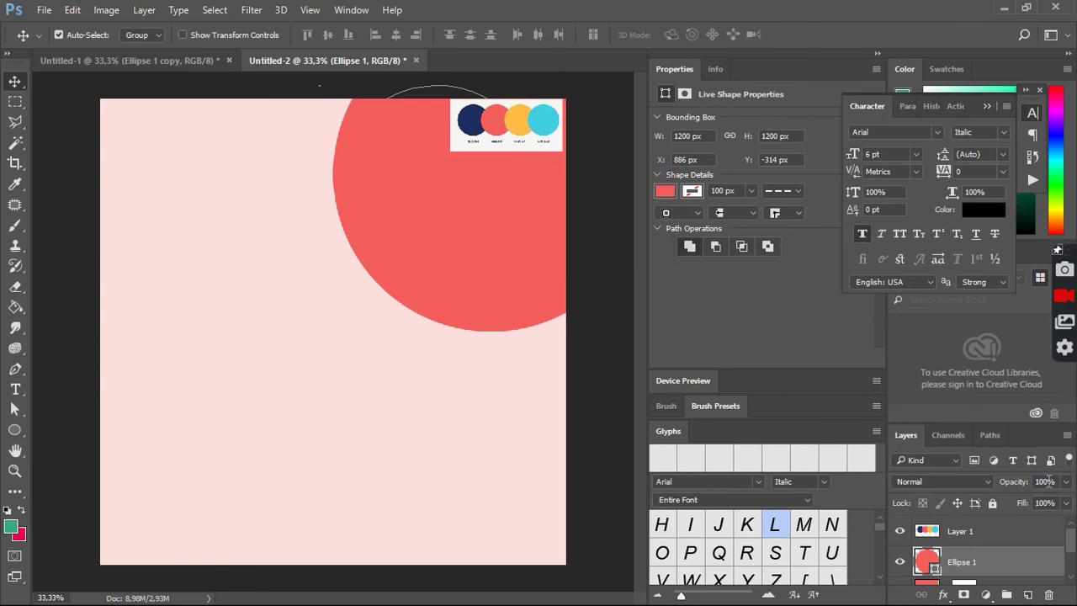
type("3")
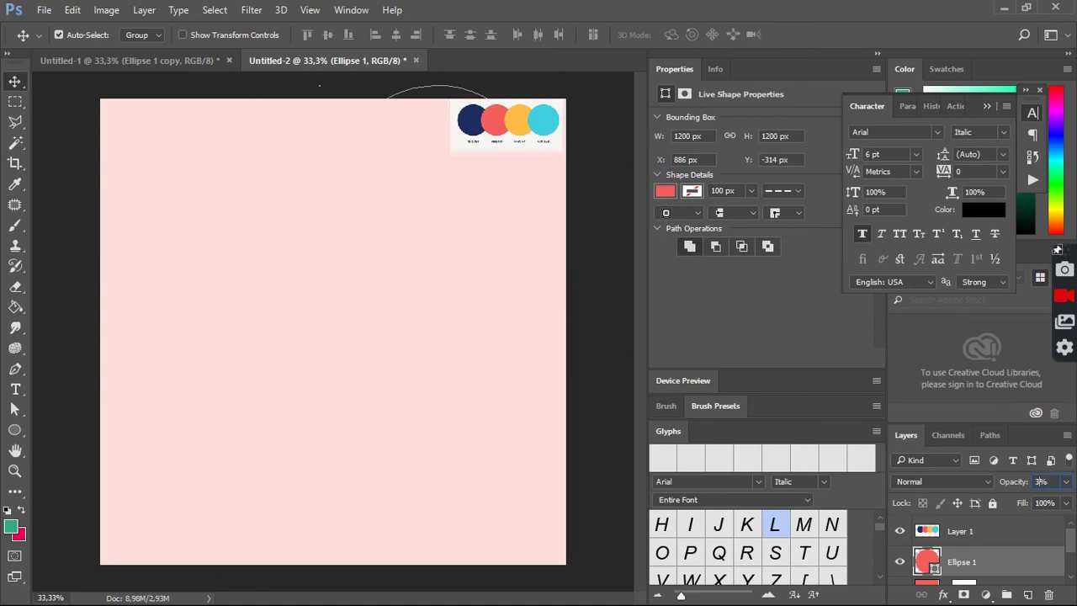
type("0")
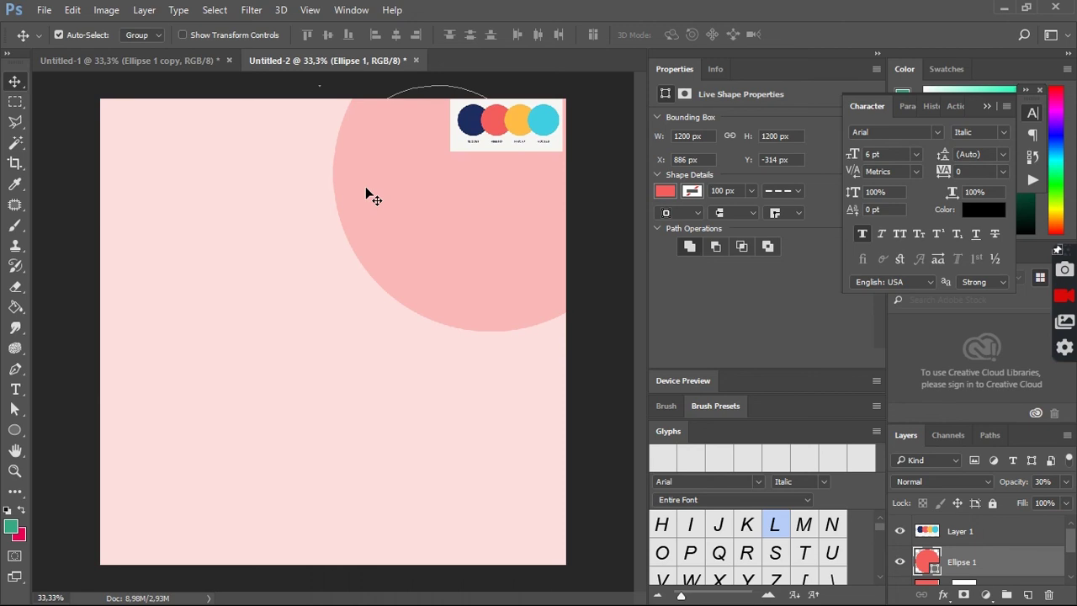
- Copy Layer 2's three-doctors illustration from Untitled-1 and centre it in Untitled-2's upper area
left_click(186, 62)
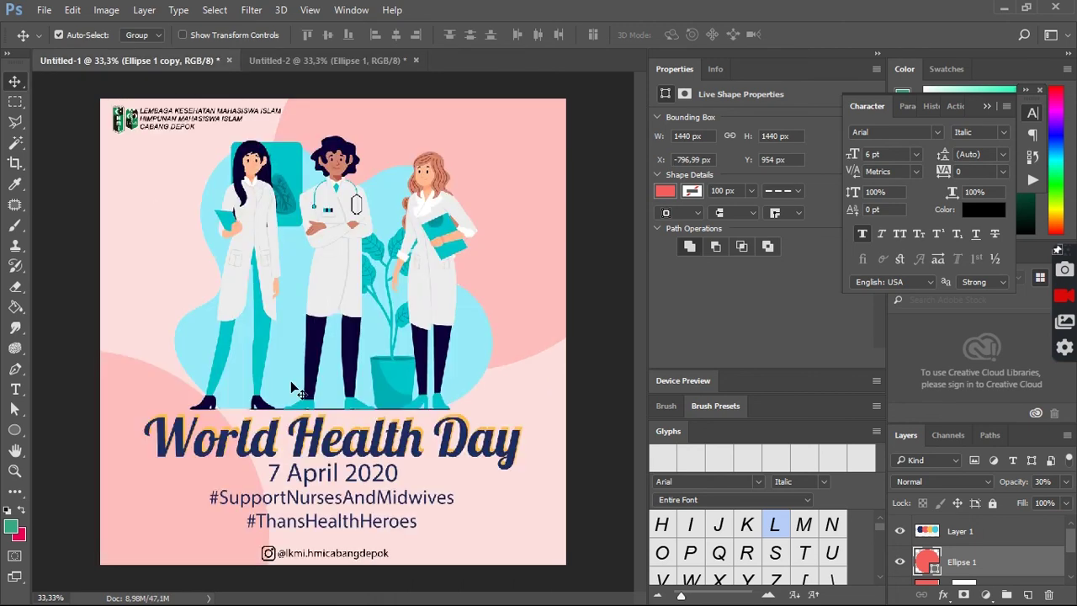
left_click_drag(328, 300, 325, 301)
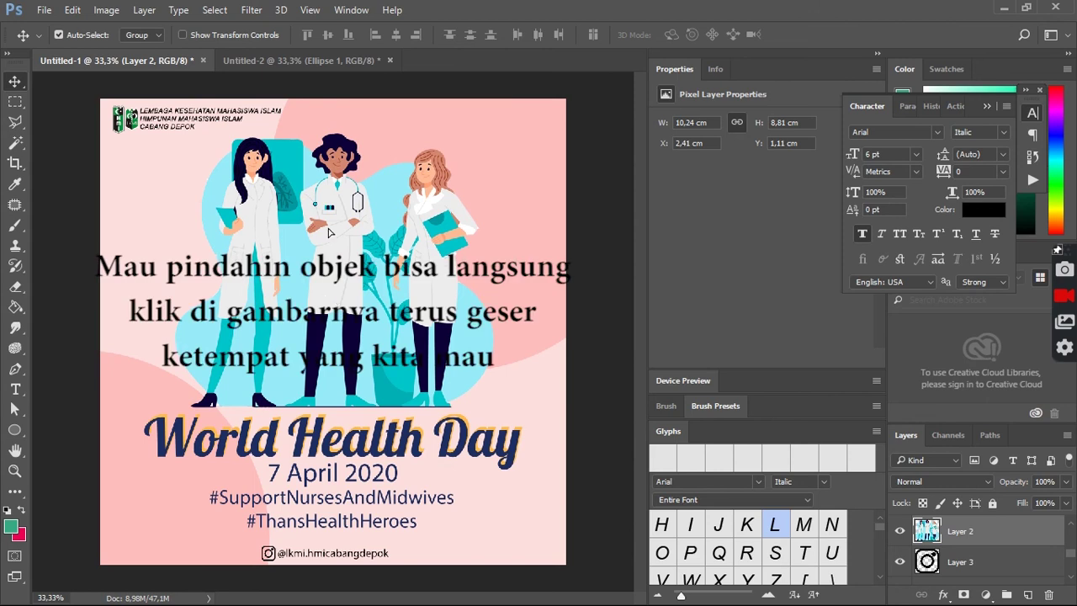
mouse_move(329, 233)
left_mouse_down()
mouse_move(337, 331)
mouse_move(318, 335)
mouse_move(327, 290)
left_mouse_up()
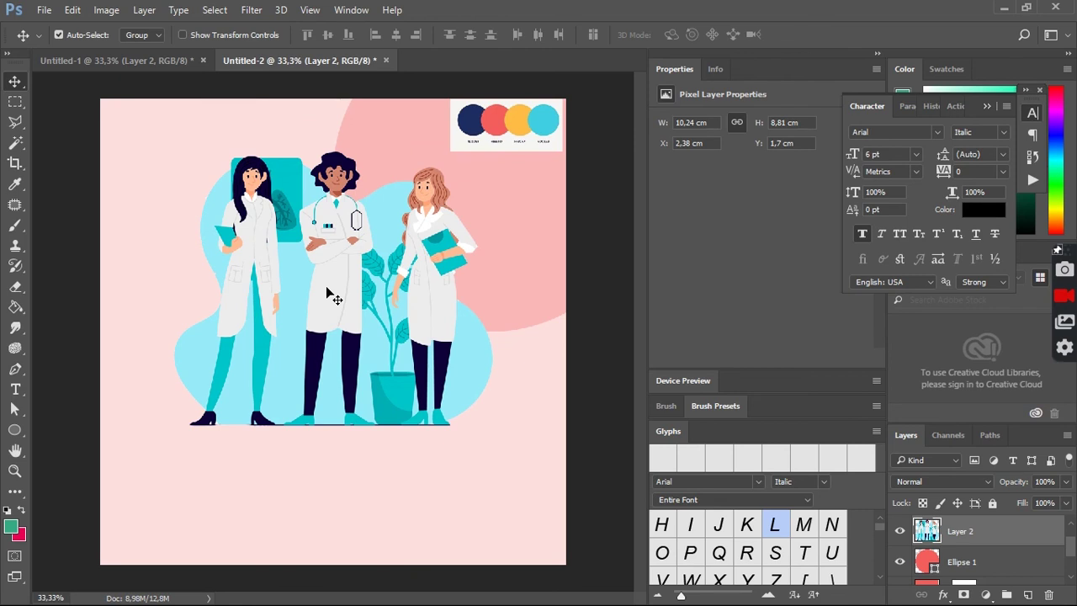
left_click_drag(362, 291, 362, 278)
- Type a 48 pt navy 1d2d60 Lobster title reading 'World Health Day'
left_click(15, 391)
left_click(187, 439)
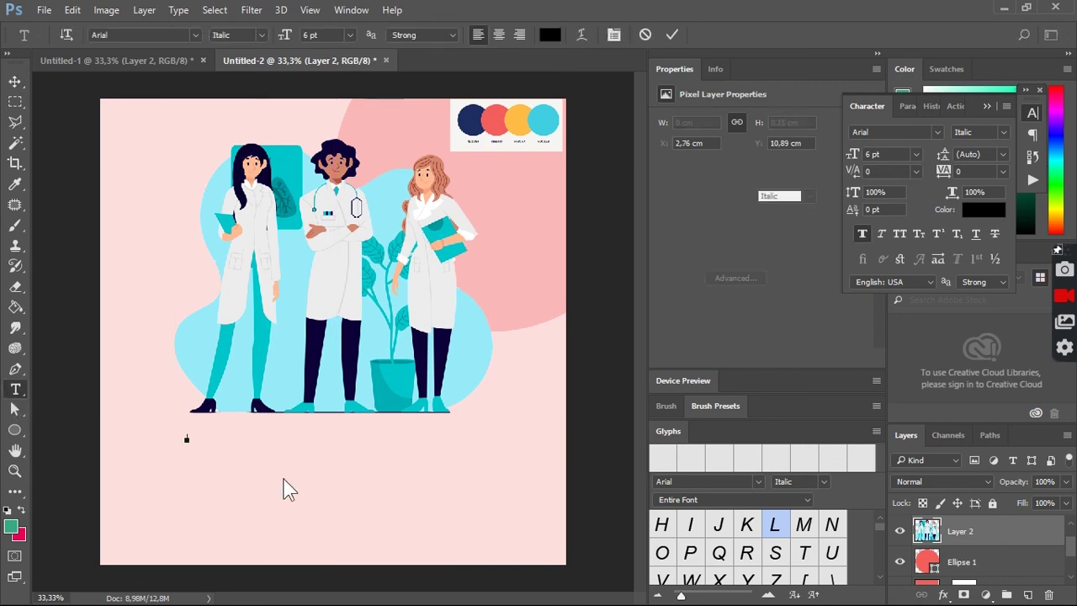
left_click(350, 34)
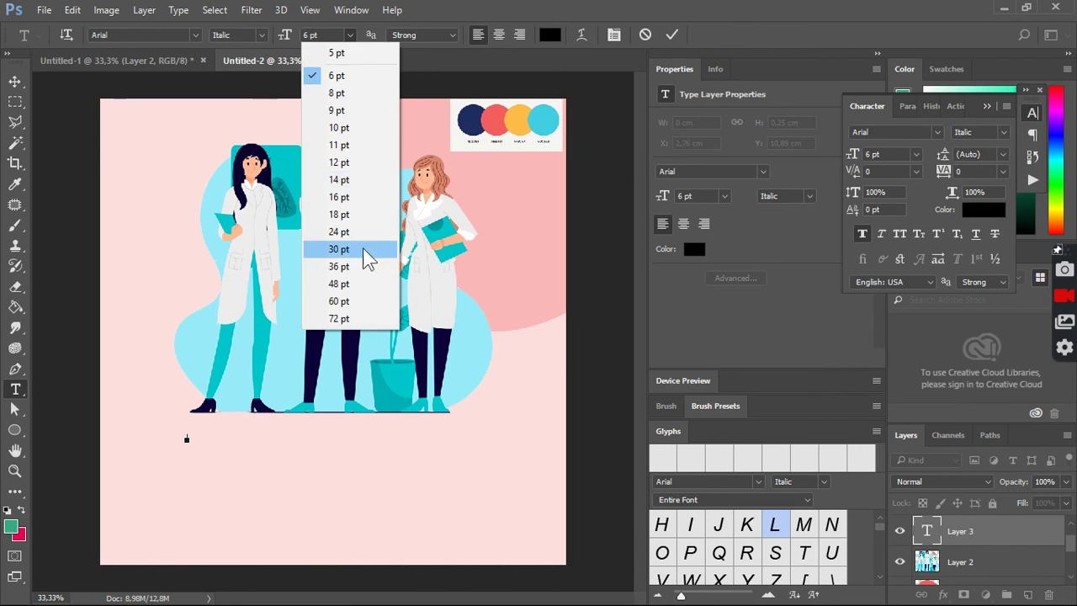
left_click(367, 284)
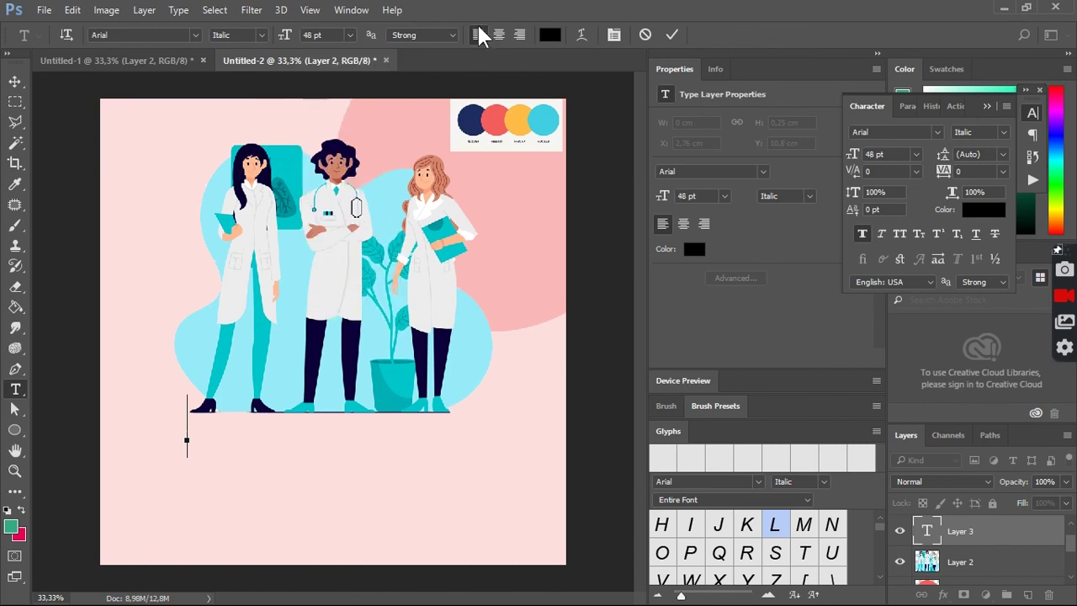
left_click(542, 36)
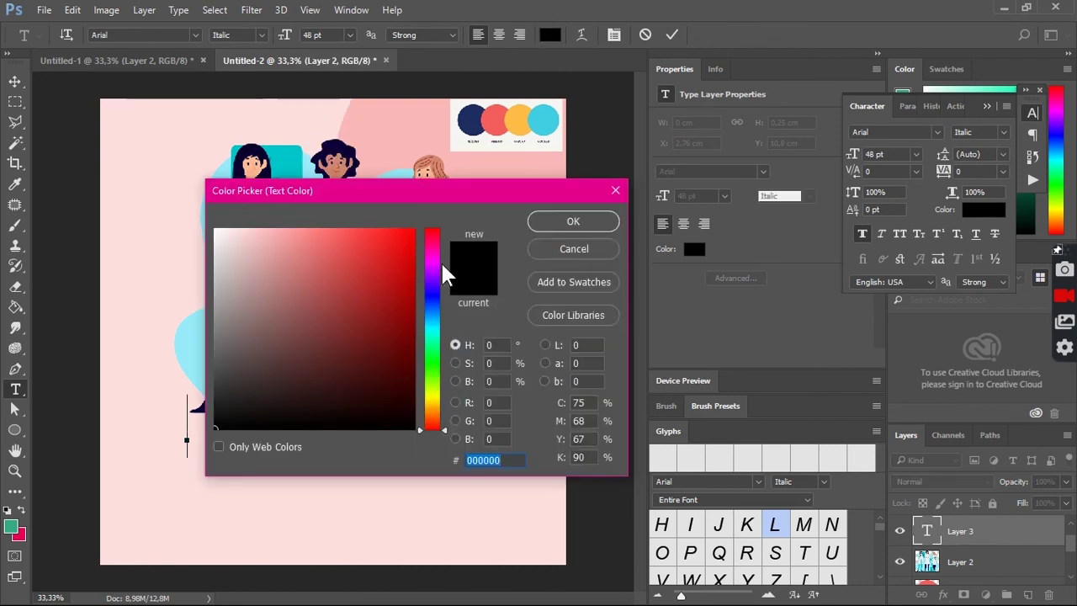
type("1d2d60")
left_click(562, 222)
left_click(196, 35)
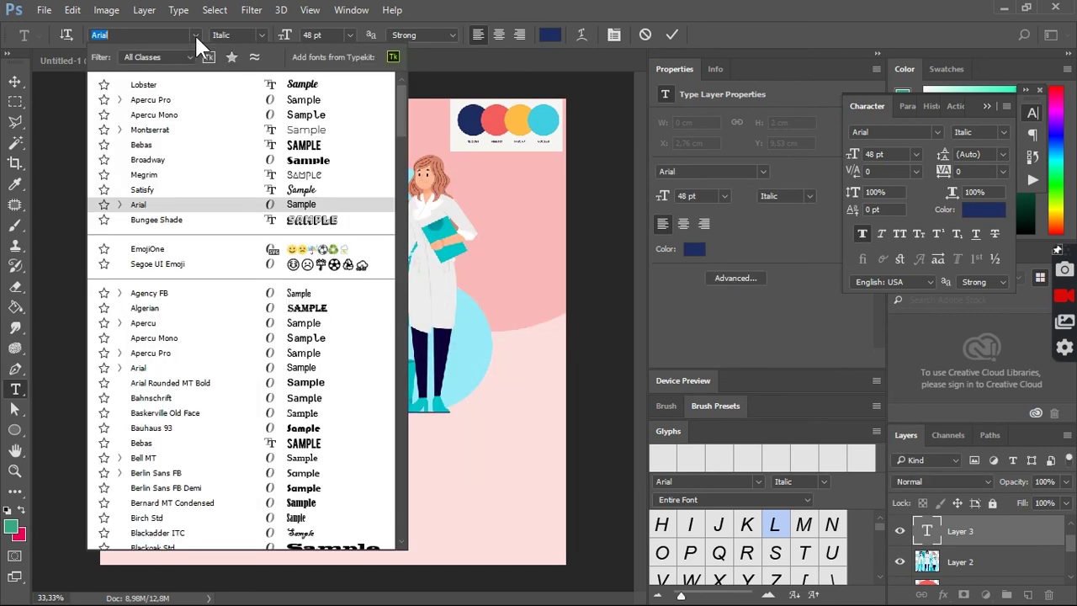
left_click(182, 84)
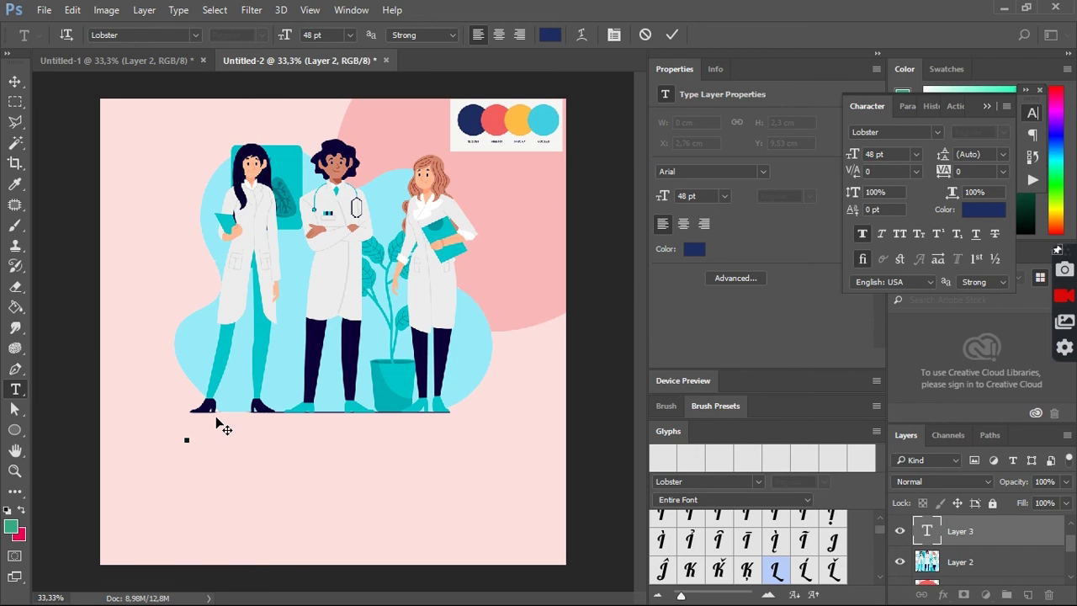
type("World Health Day")
- Position the title beneath the doctors and duplicate its text layer
left_click(14, 80)
key("ctrl+Return")
left_click_drag(331, 441, 267, 446)
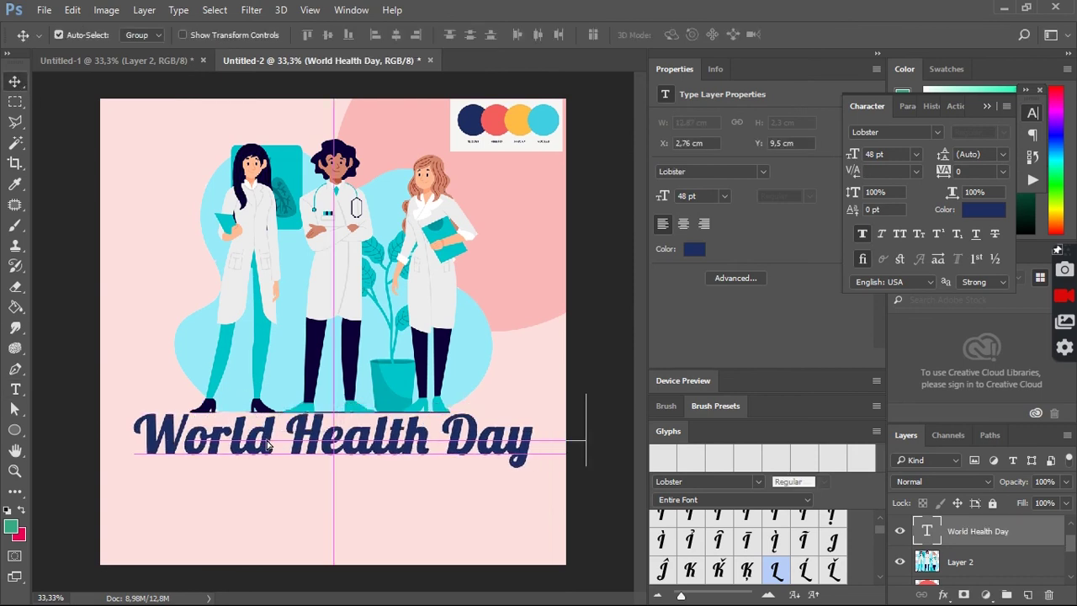
left_click_drag(367, 441, 367, 451)
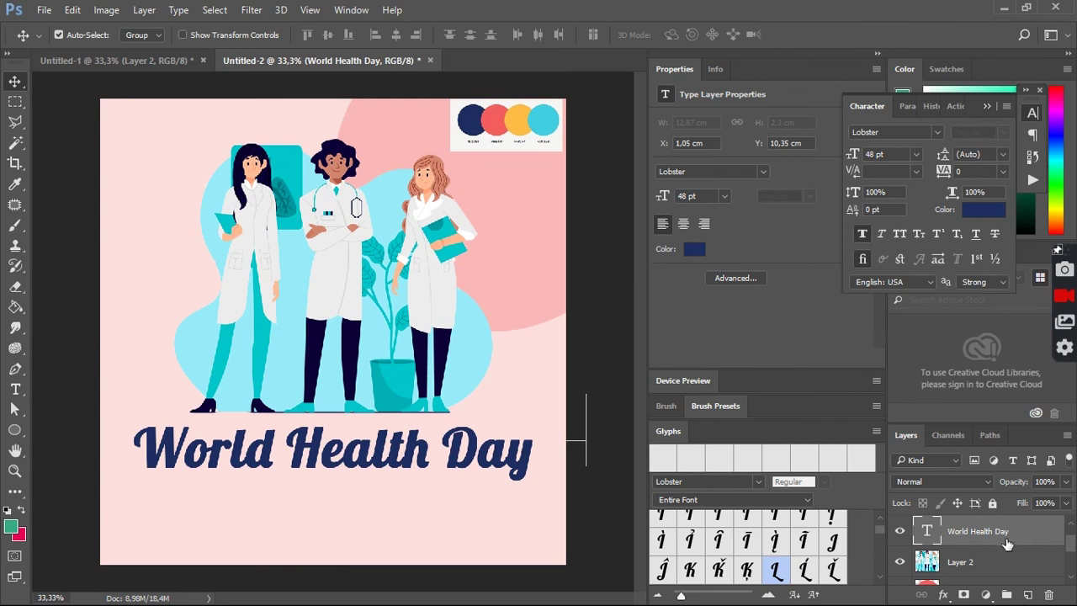
right_click(978, 533)
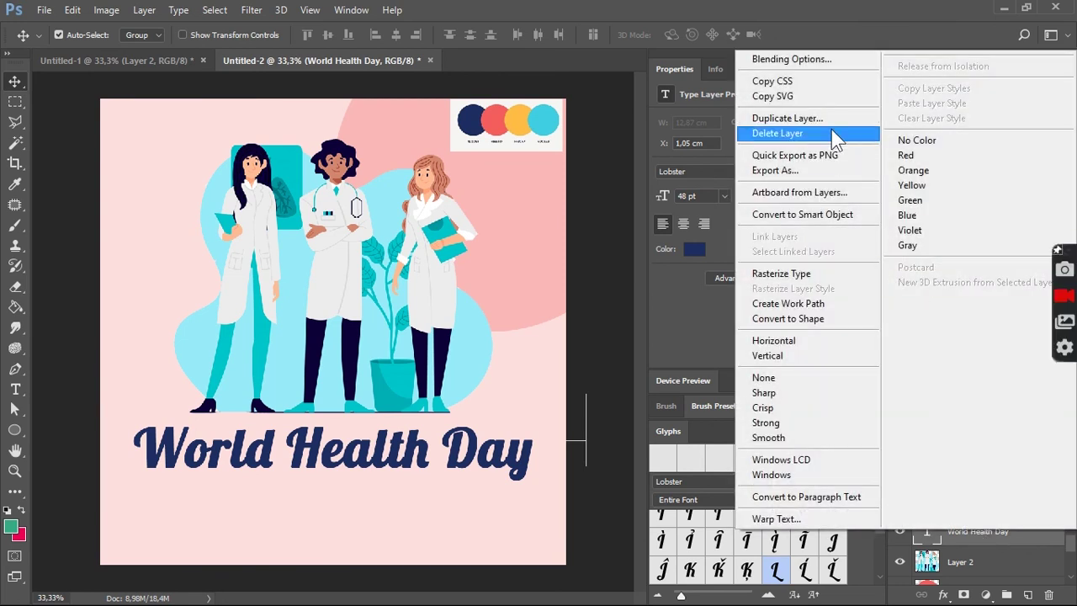
left_click(829, 119)
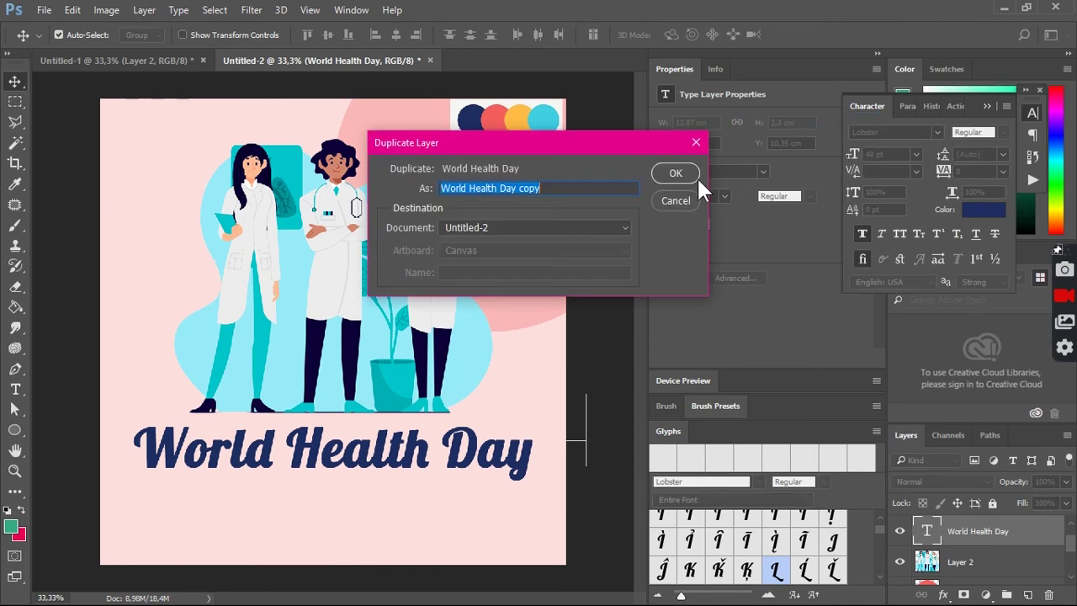
left_click(685, 175)
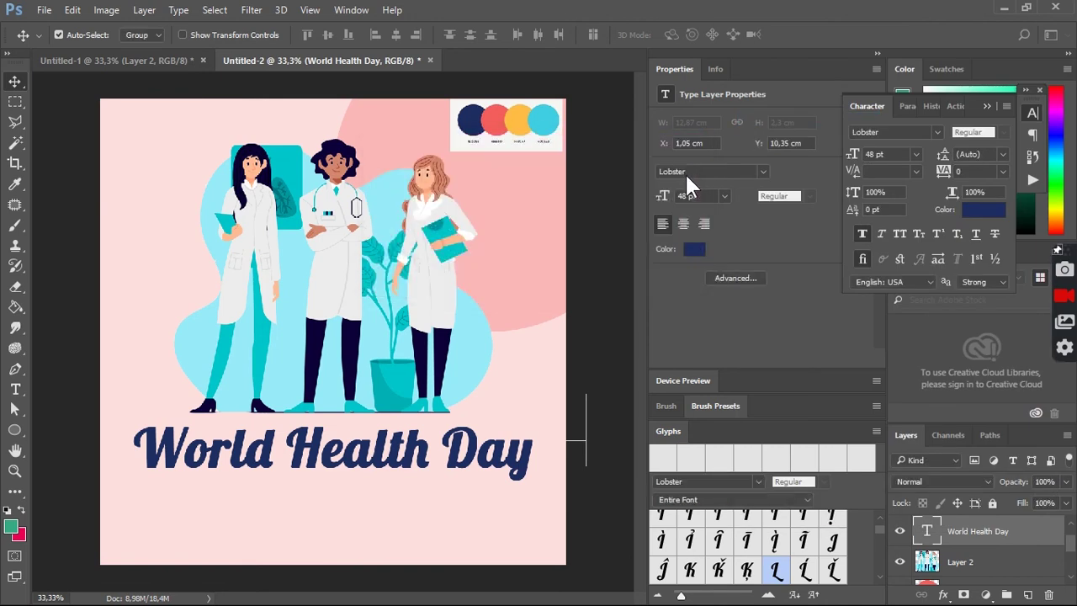
- Recolour the copied title text yellow, sampled from the palette
left_click(16, 390)
left_click(360, 450)
key("ctrl+a")
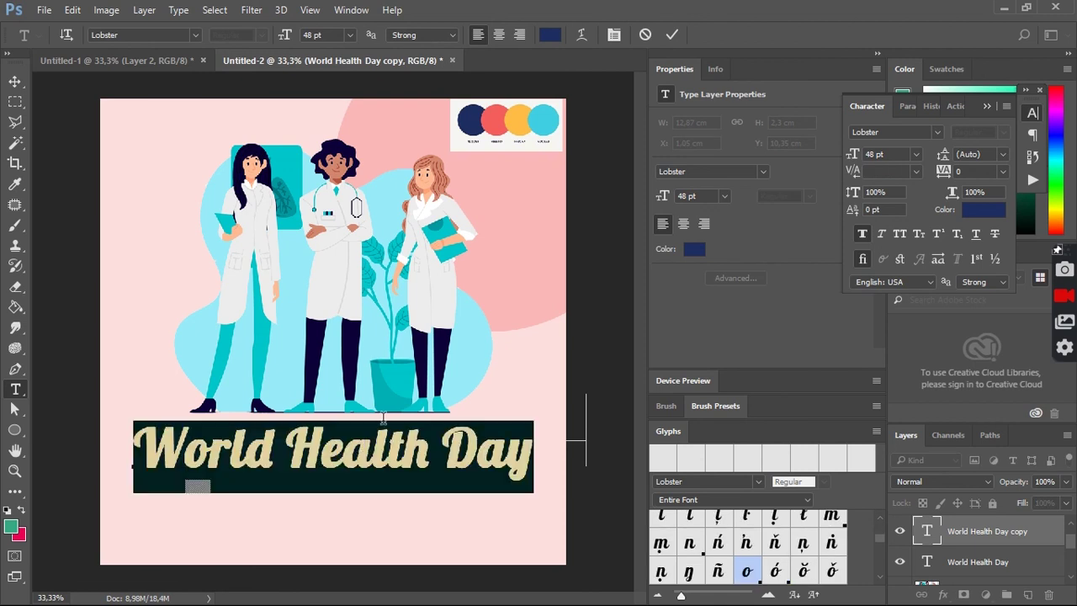
left_click(551, 34)
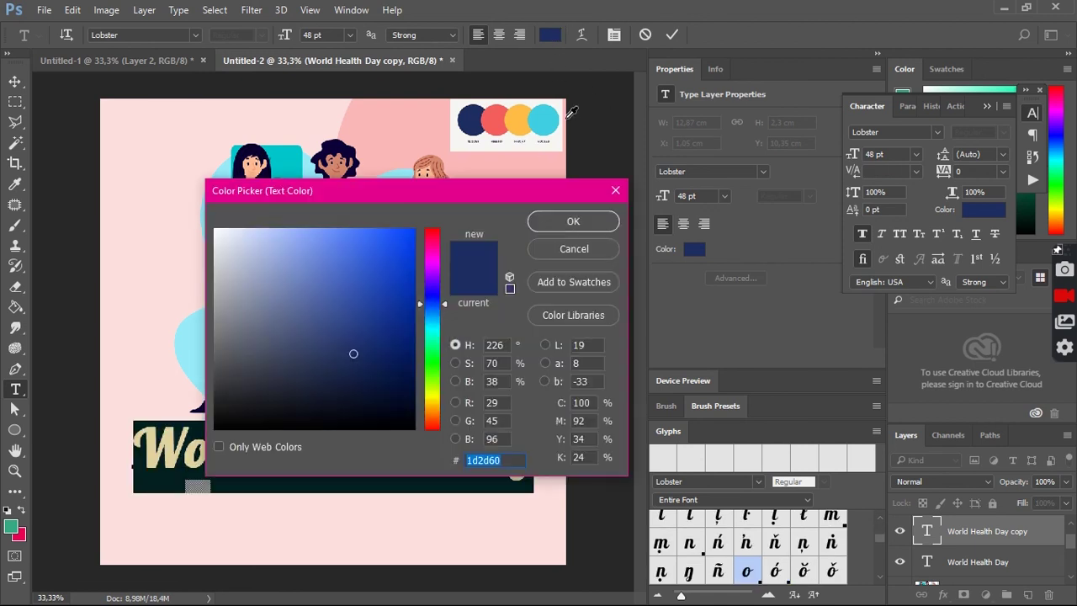
left_click(519, 117)
left_click(569, 222)
left_click(15, 81)
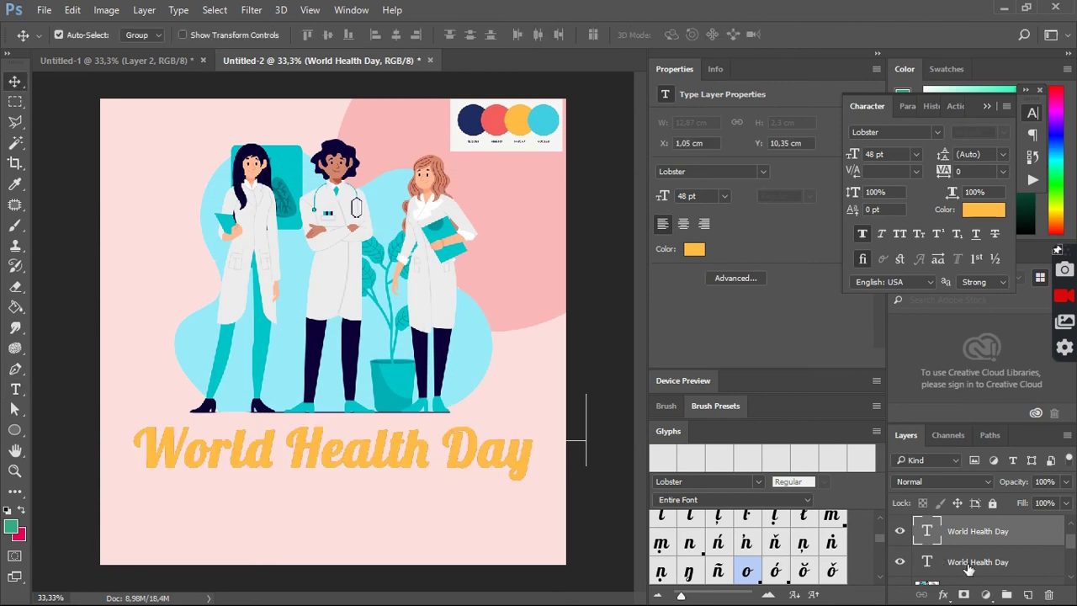
- Stack the navy title above the yellow copy and nudge the yellow one up-right as a shadow
left_click(963, 561)
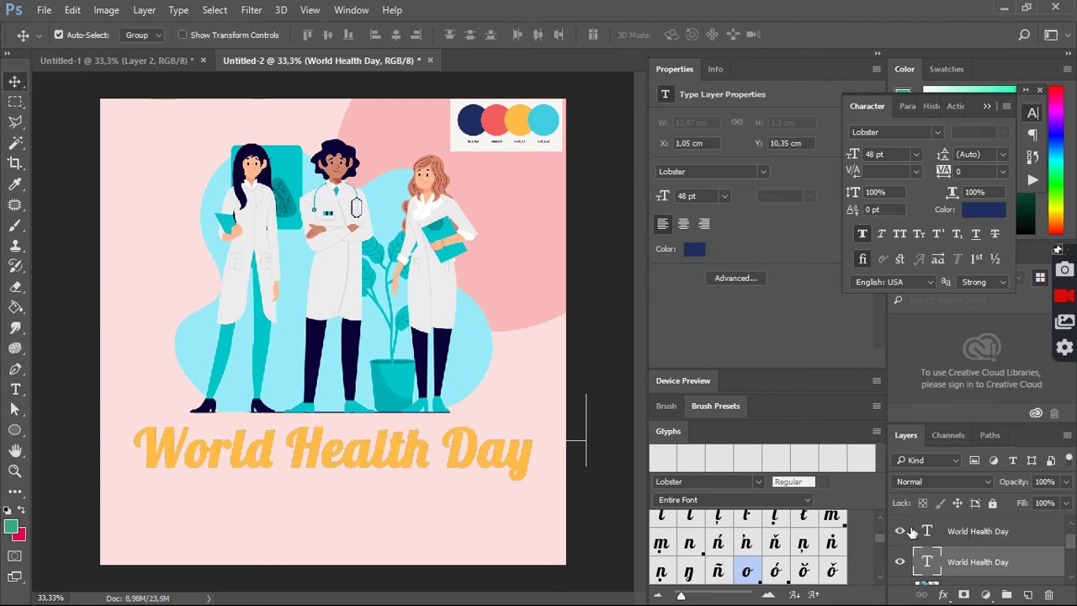
left_click(898, 529)
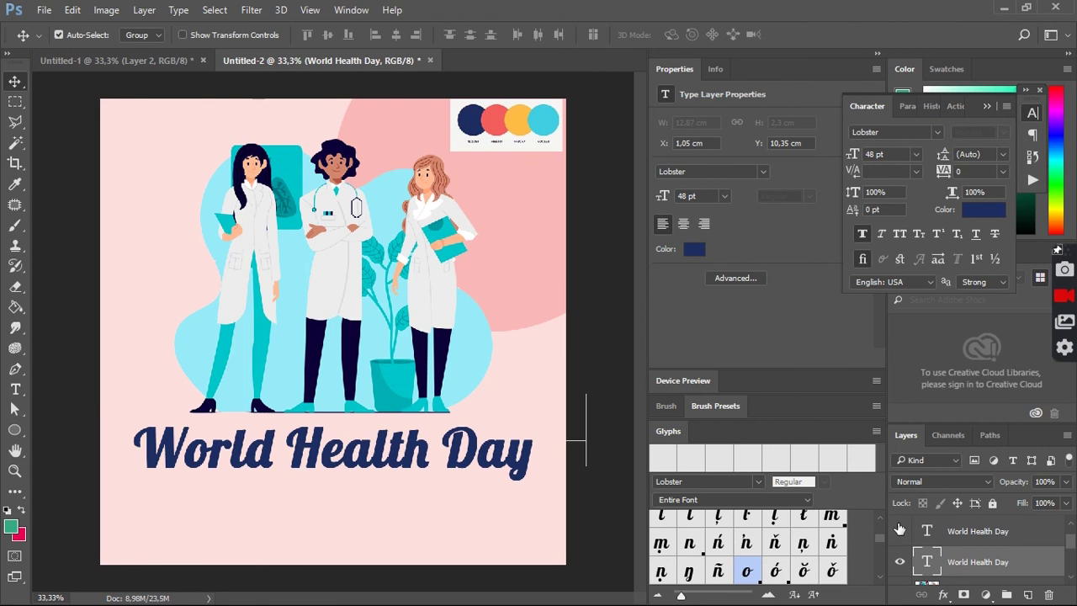
left_click(900, 530)
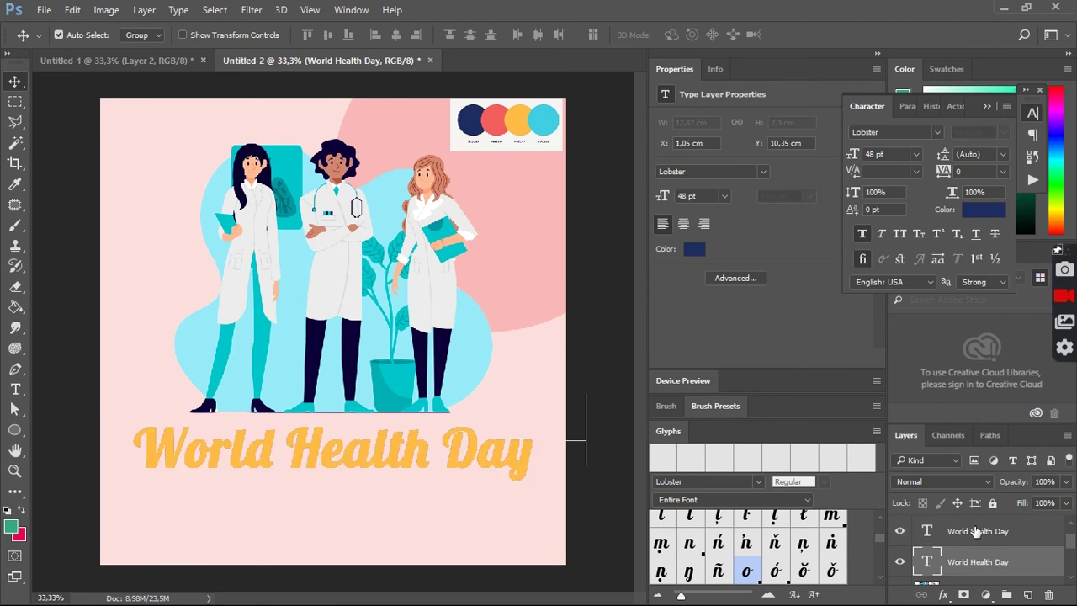
left_click_drag(974, 569, 972, 530)
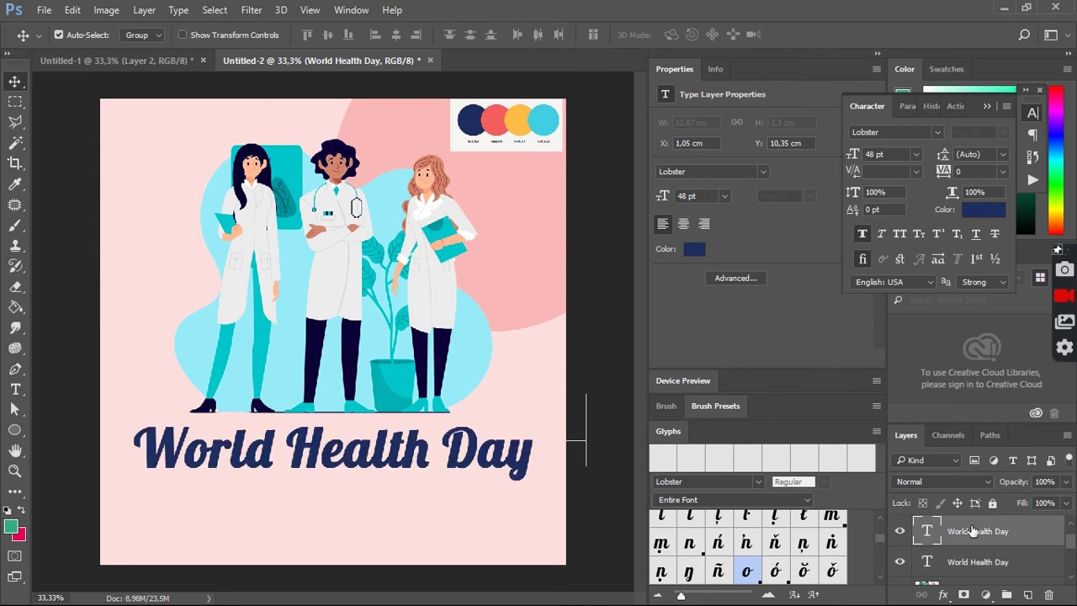
left_click(954, 563)
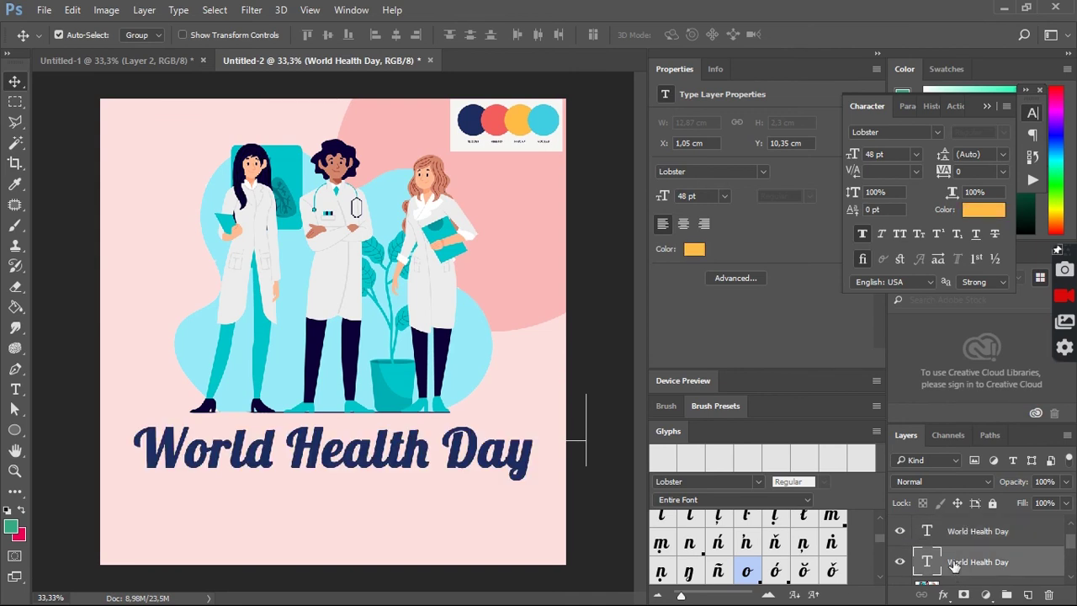
key("Up")
key("Up")
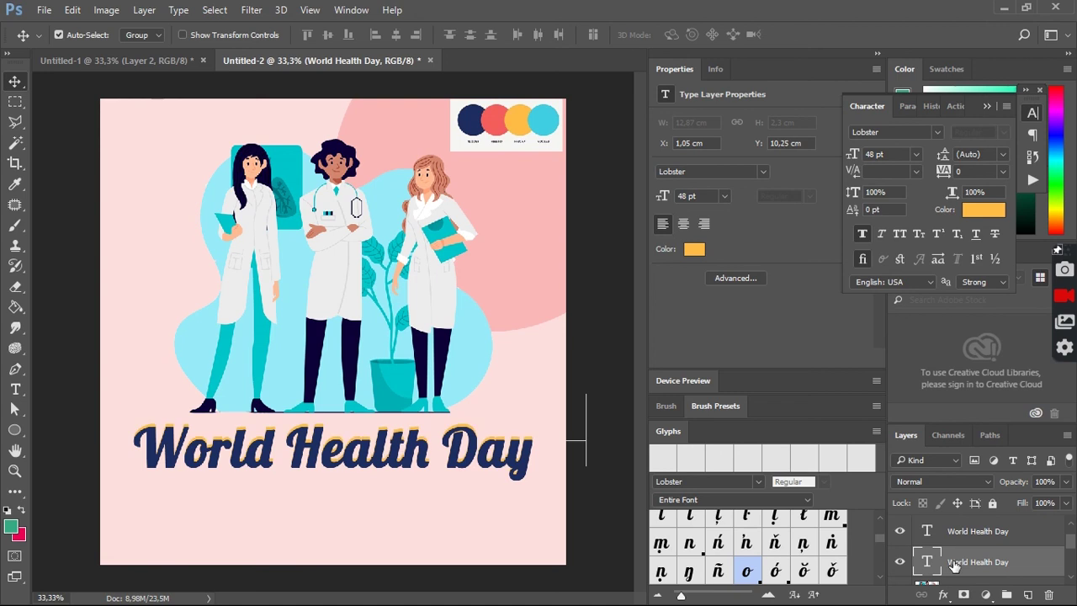
key("Right")
key("Right")
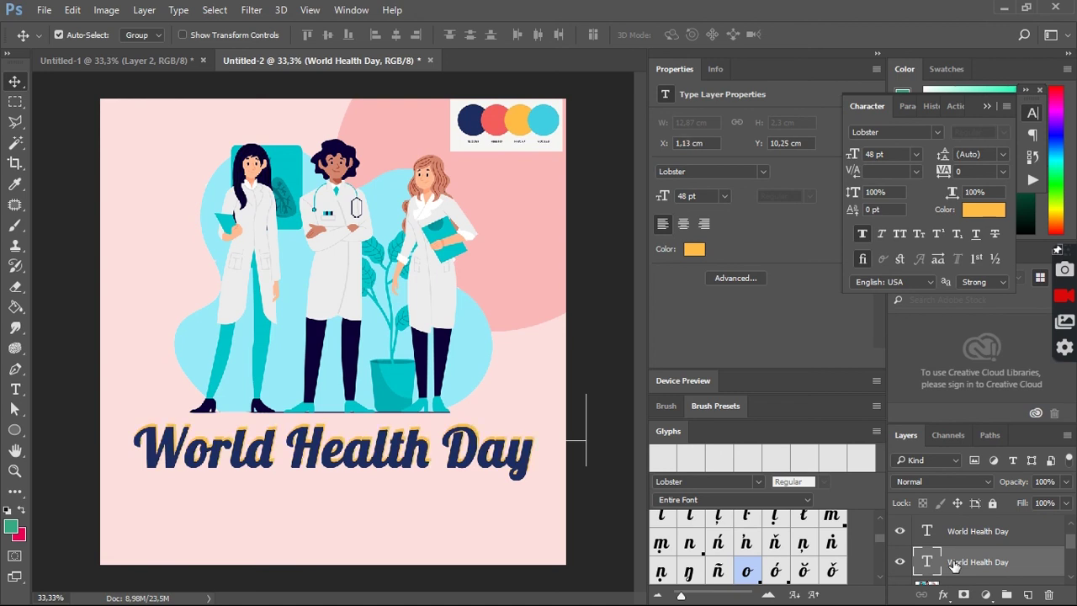
key("Right")
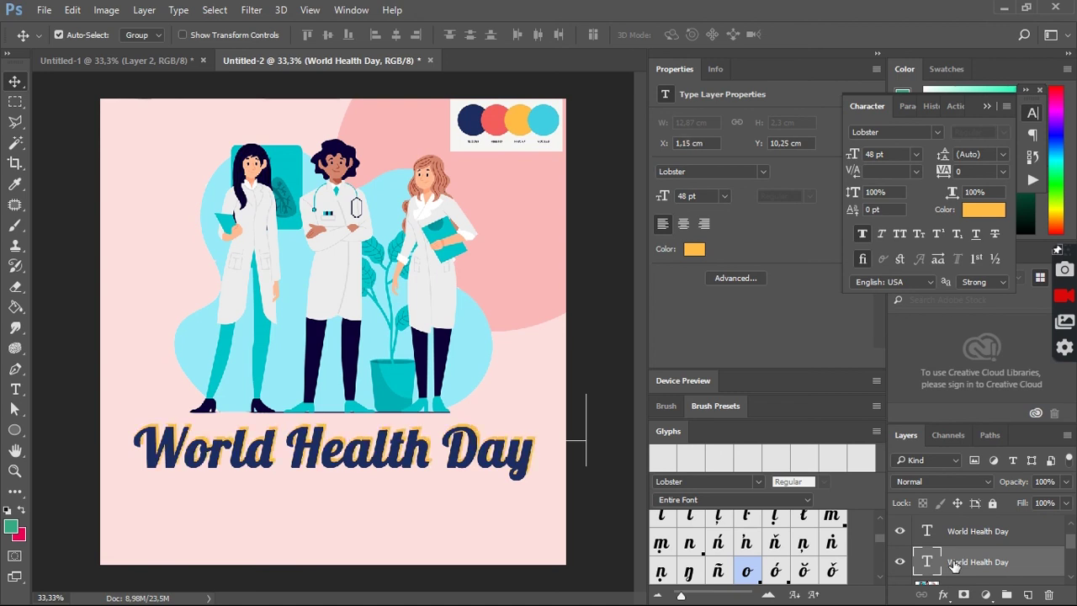
key("alt+bracketleft")
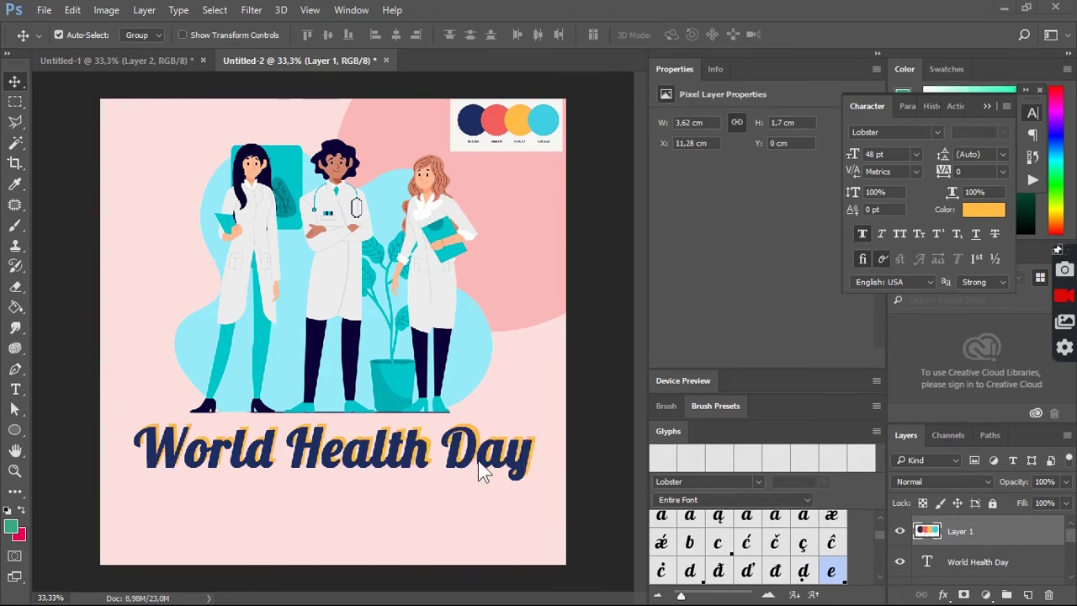
- Type the date '7 April 2020' below the title in 18 pt Apercu Pro
left_click(15, 390)
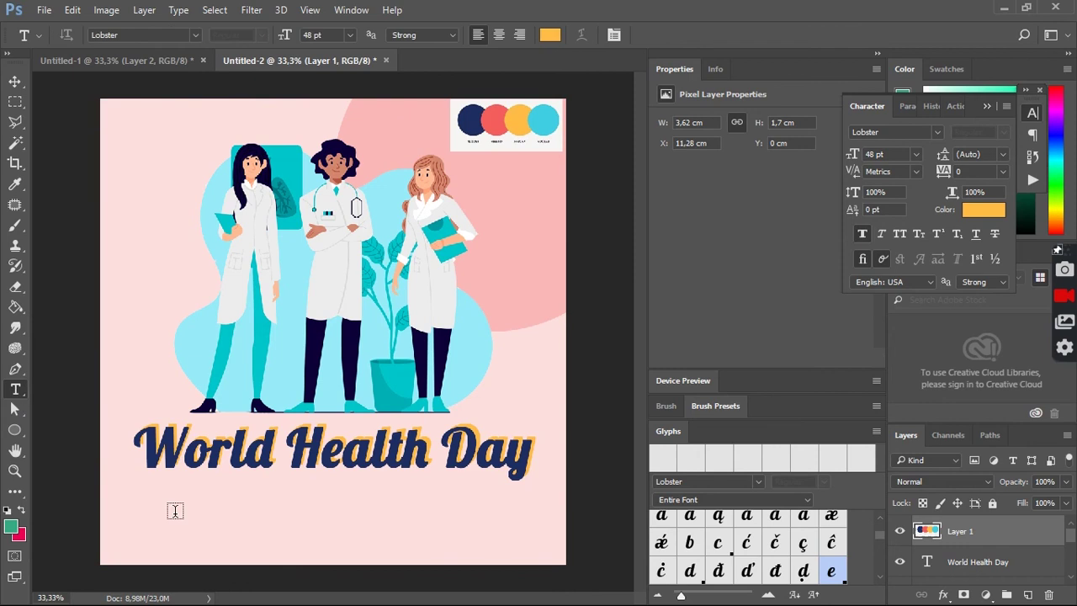
left_click(189, 513)
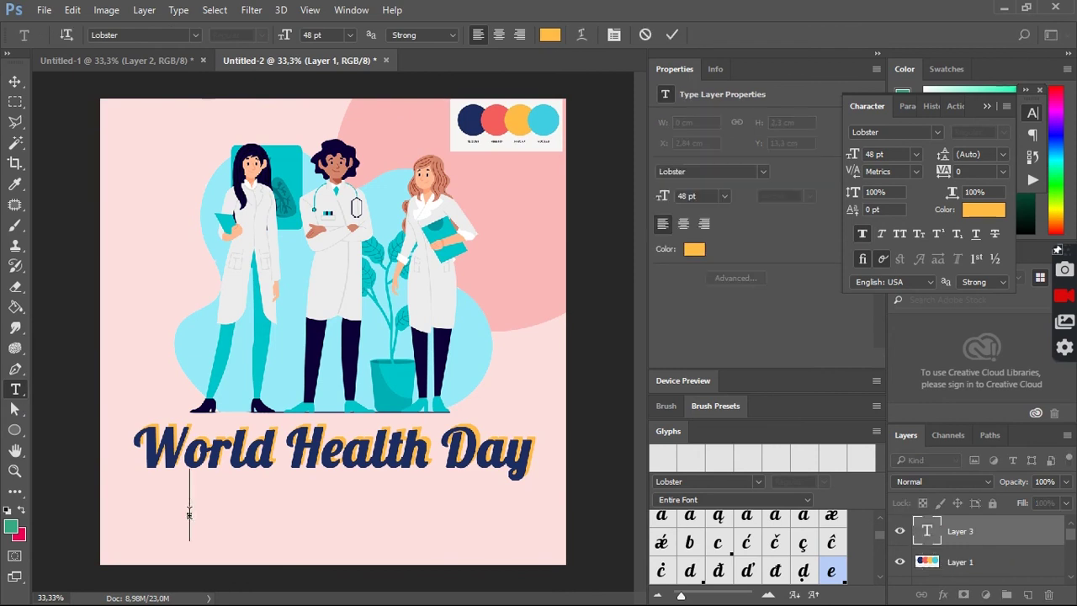
left_click(350, 37)
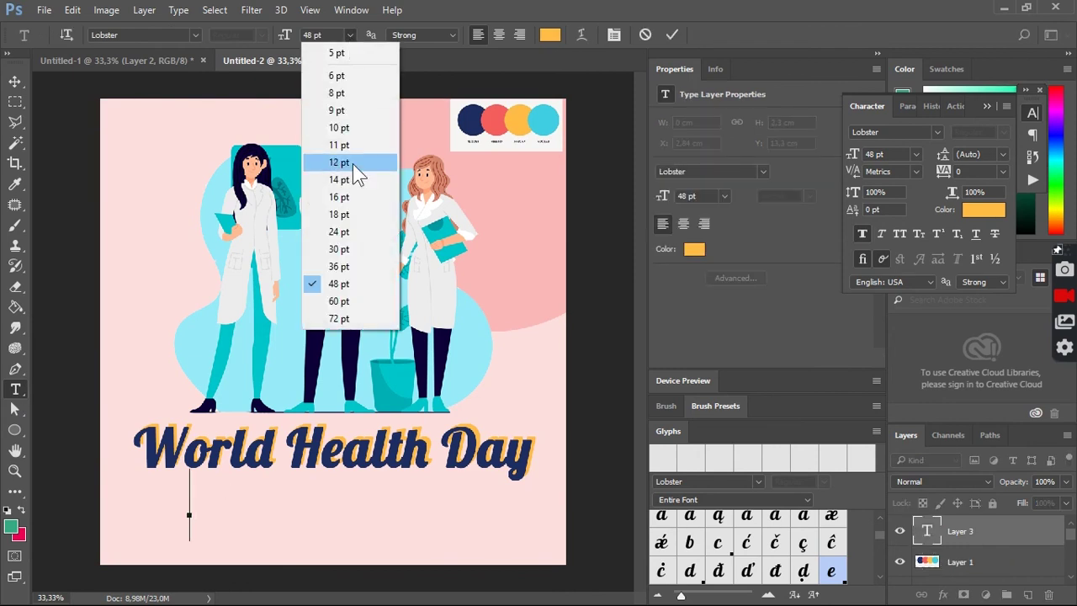
left_click(355, 215)
left_click(196, 35)
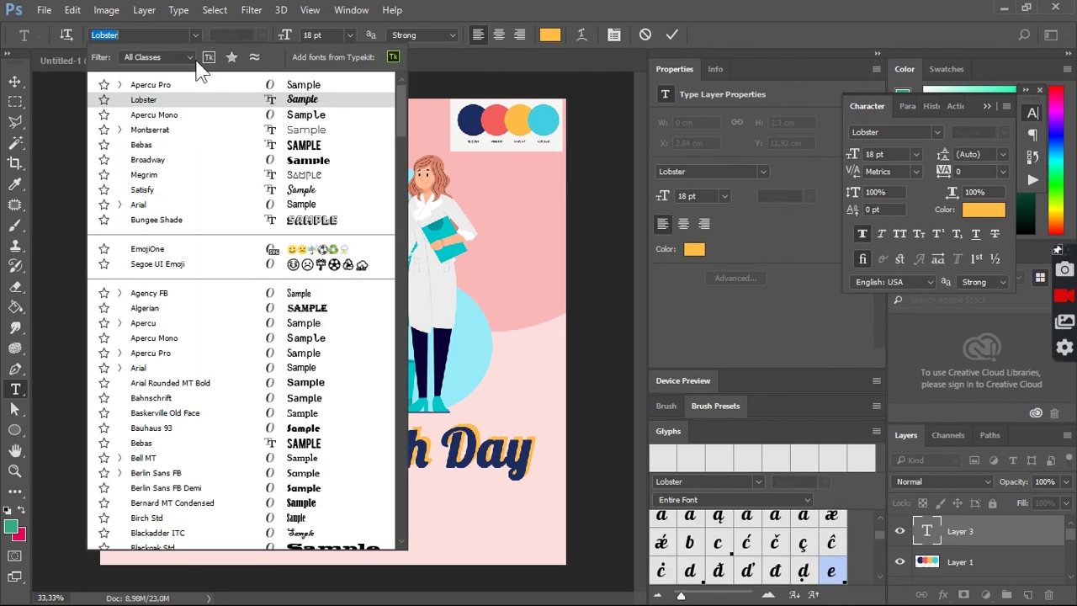
left_click(178, 84)
type("7")
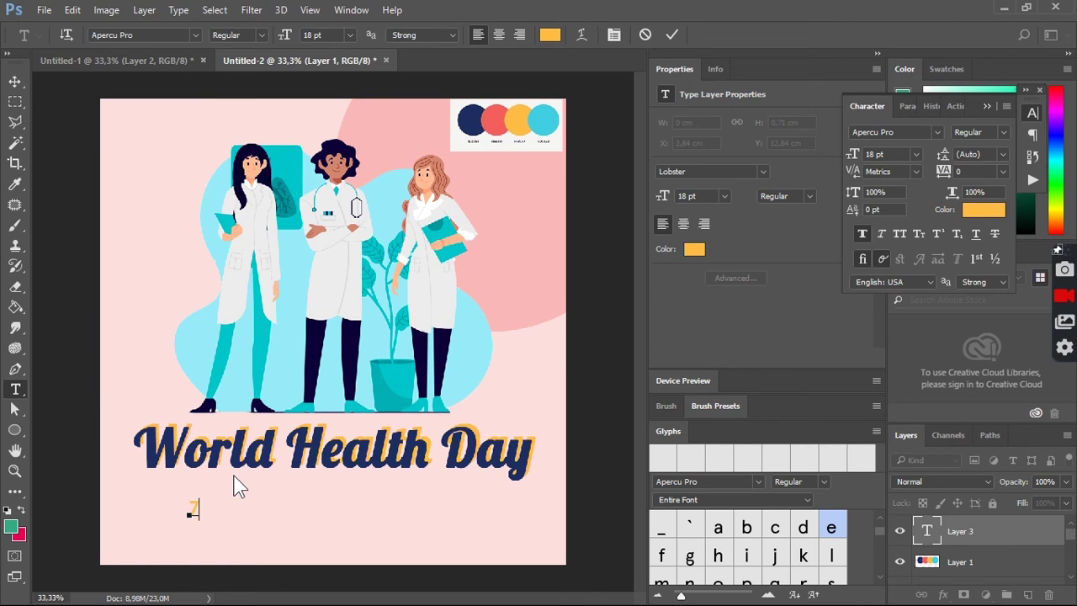
type(" A")
type("pr")
type("r")
type("2020")
- Colour the date navy from the palette and centre it under the title
key("ctrl+a")
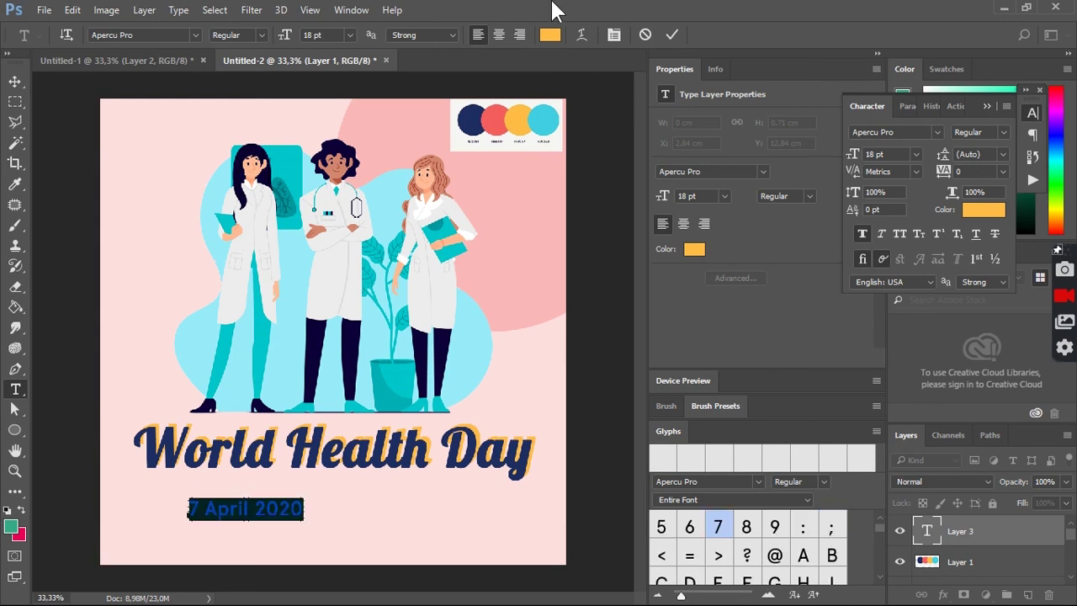
left_click(548, 35)
left_click(472, 122)
left_click(572, 220)
left_click(16, 81)
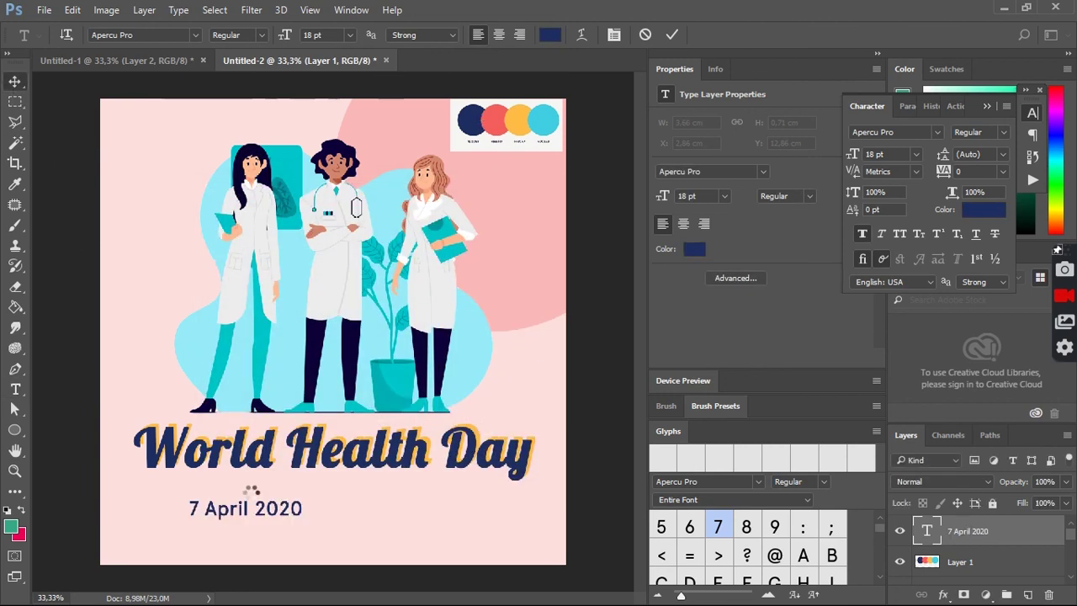
left_click_drag(247, 516, 335, 501)
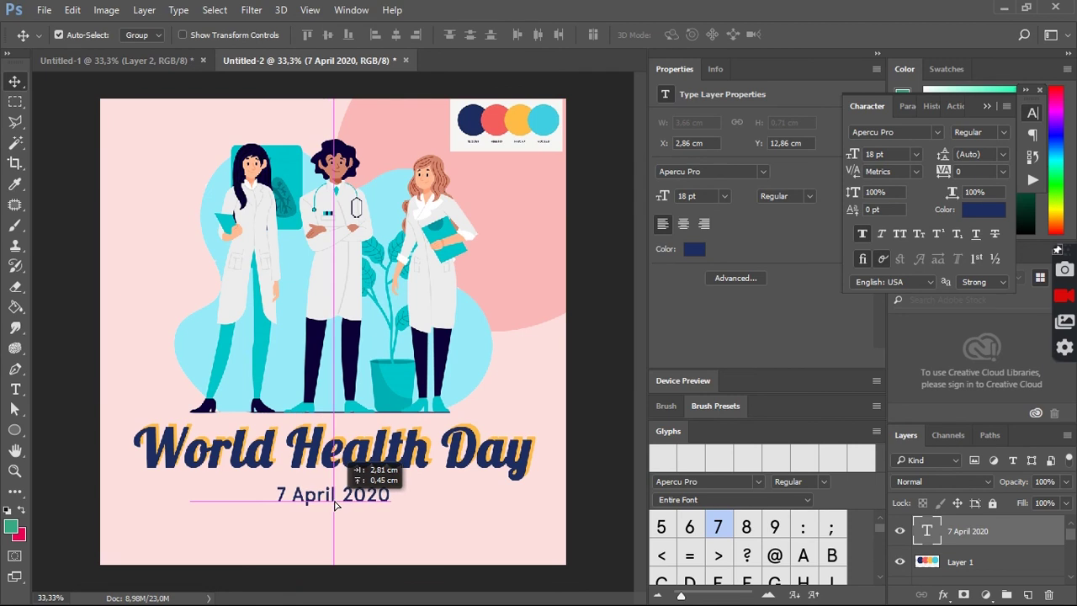
left_click_drag(334, 503, 337, 504)
- Type '#supportnursesandmidwives' below the date and centre it on the poster
left_click(15, 389)
left_click(244, 525)
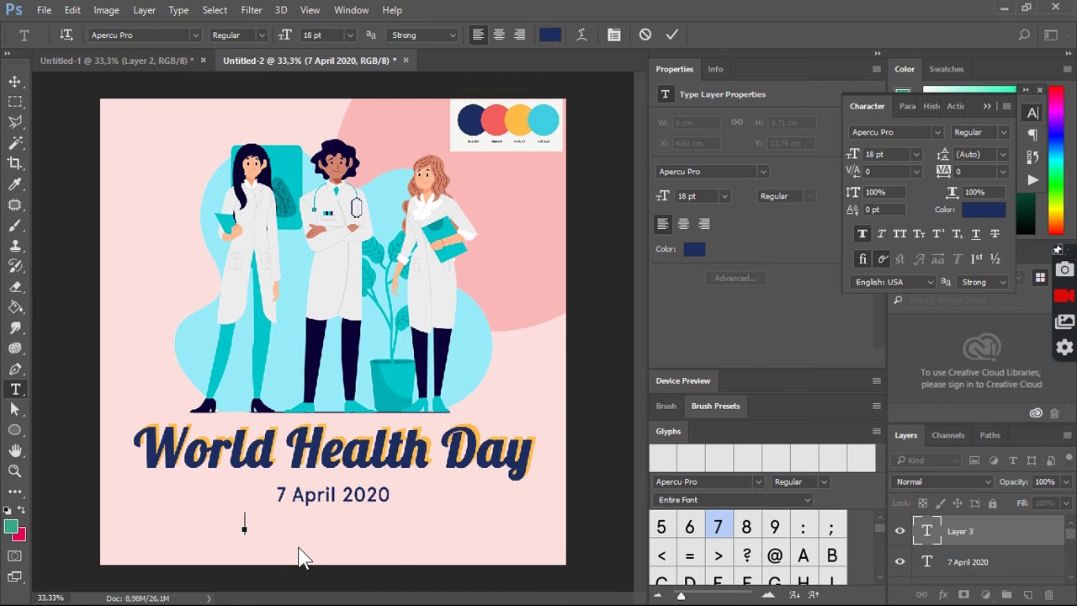
type("#so")
type("ppo")
key("BackSpace")
key("BackSpace")
key("BackSpace")
type("pportnursesan")
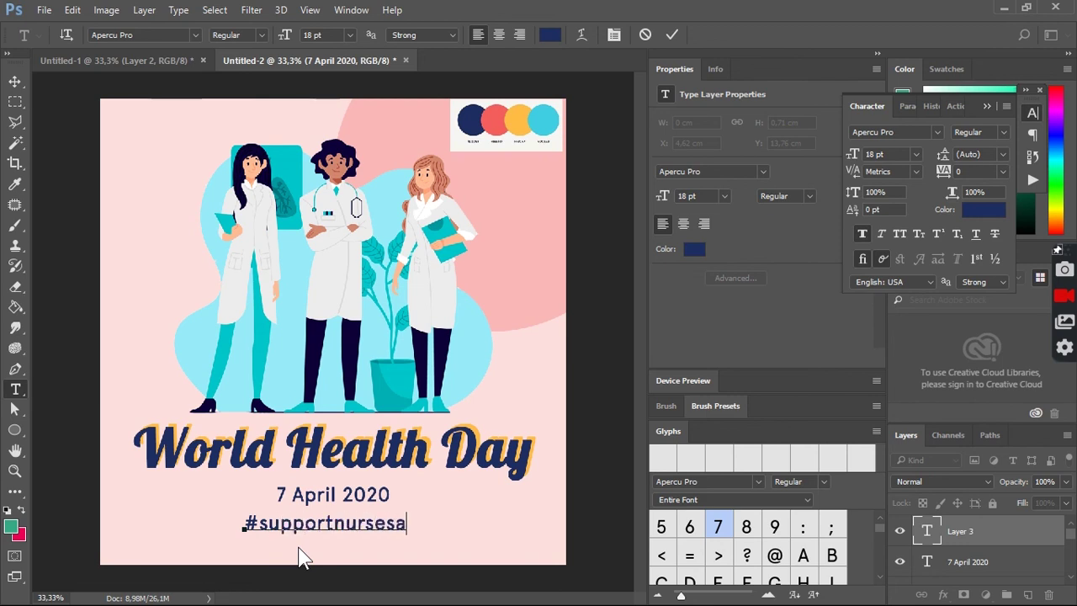
type("dmidwiv")
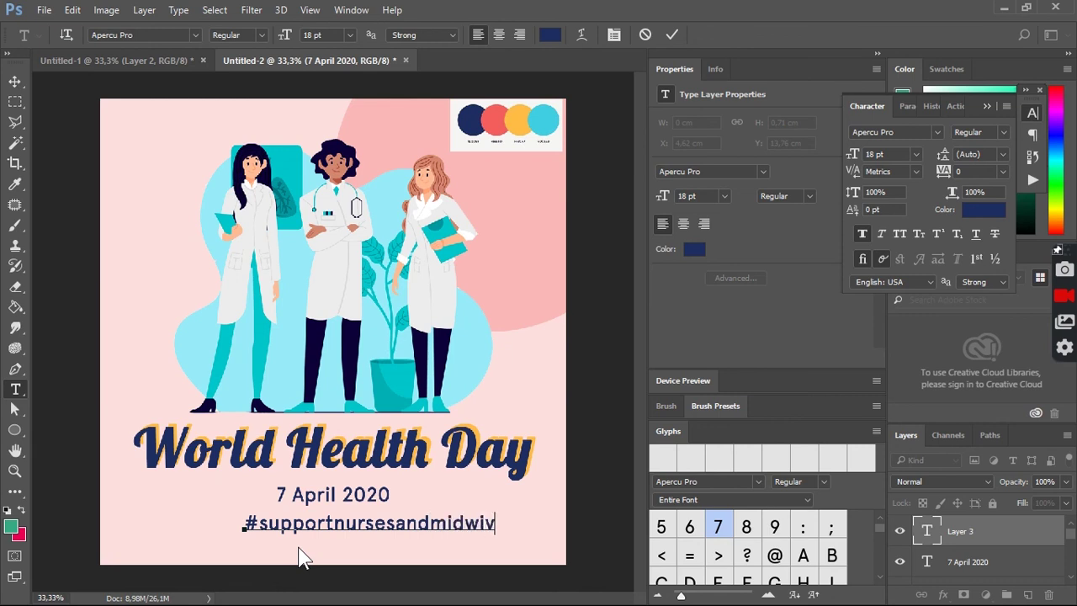
type("es")
left_click(15, 82)
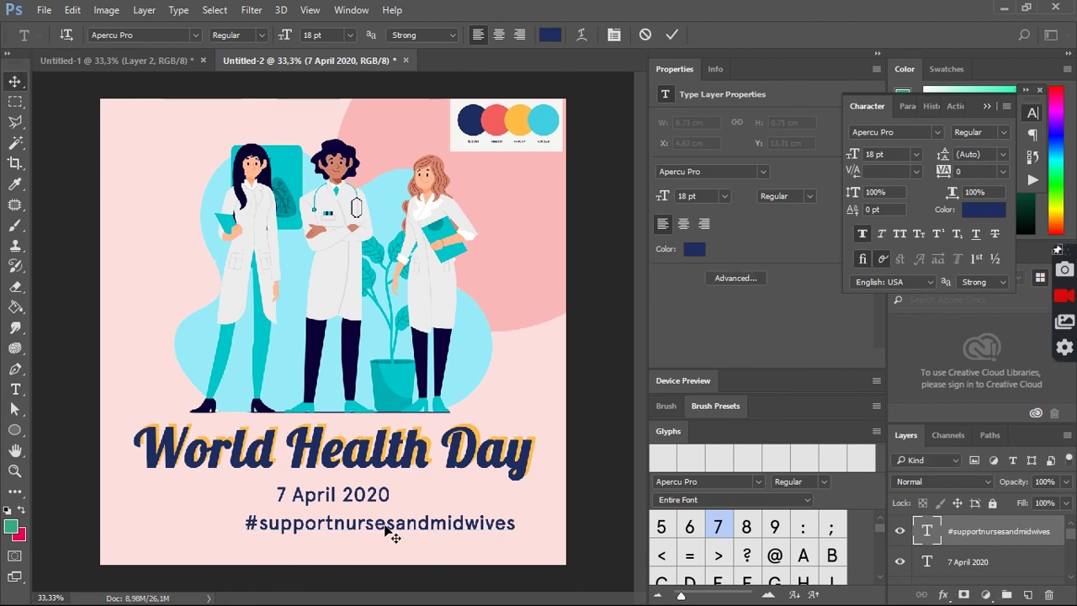
left_click_drag(407, 533, 358, 529)
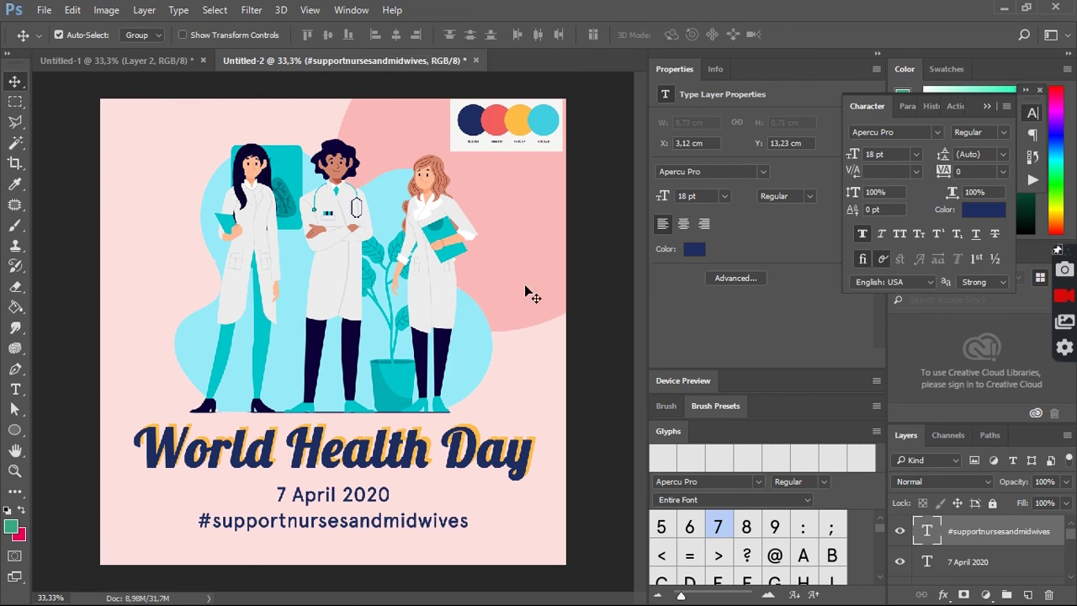
- Duplicate the Ellipse 1 circle as 'Ellipse 1 copy' and move it to the lower-left corner
left_click(536, 249)
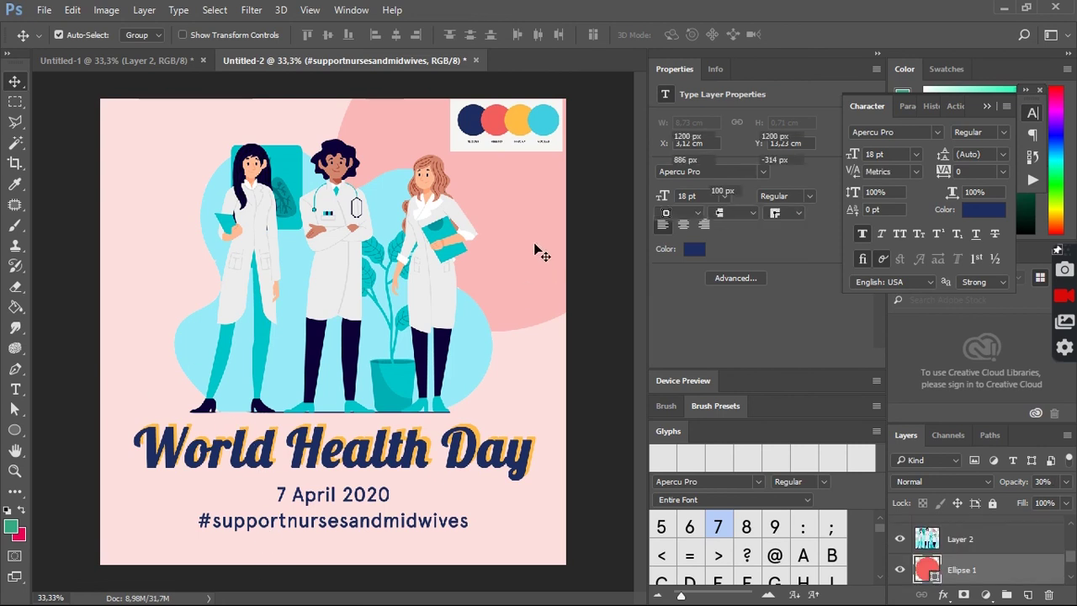
right_click(964, 572)
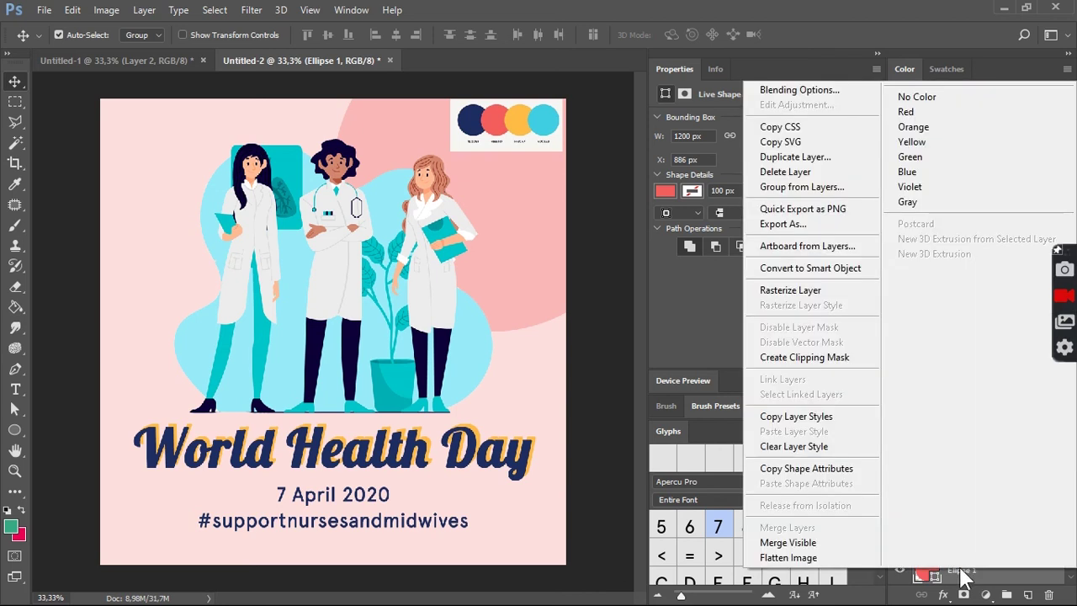
left_click(802, 155)
left_click(676, 173)
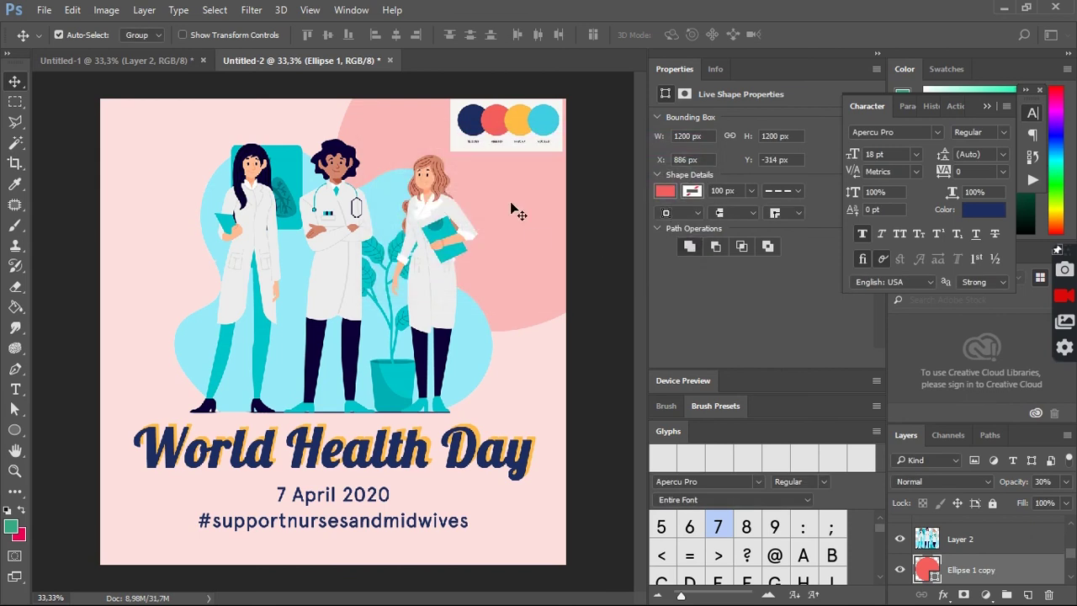
mouse_move(488, 284)
left_mouse_down()
mouse_move(399, 408)
mouse_move(152, 527)
left_mouse_up()
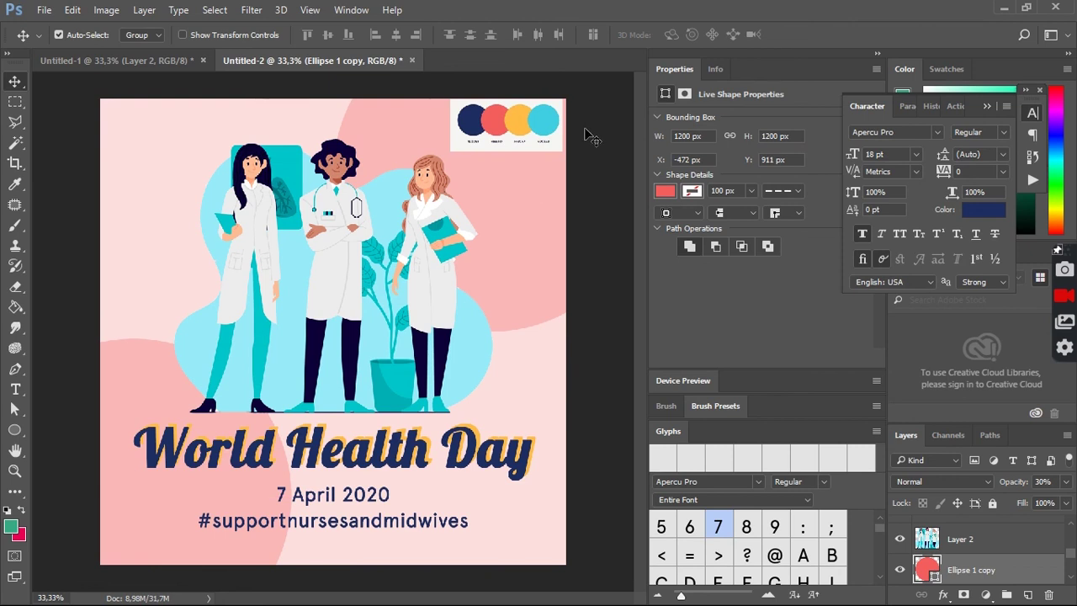
- Delete the colour palette image layer and close the Untitled-2 document
left_click(521, 136)
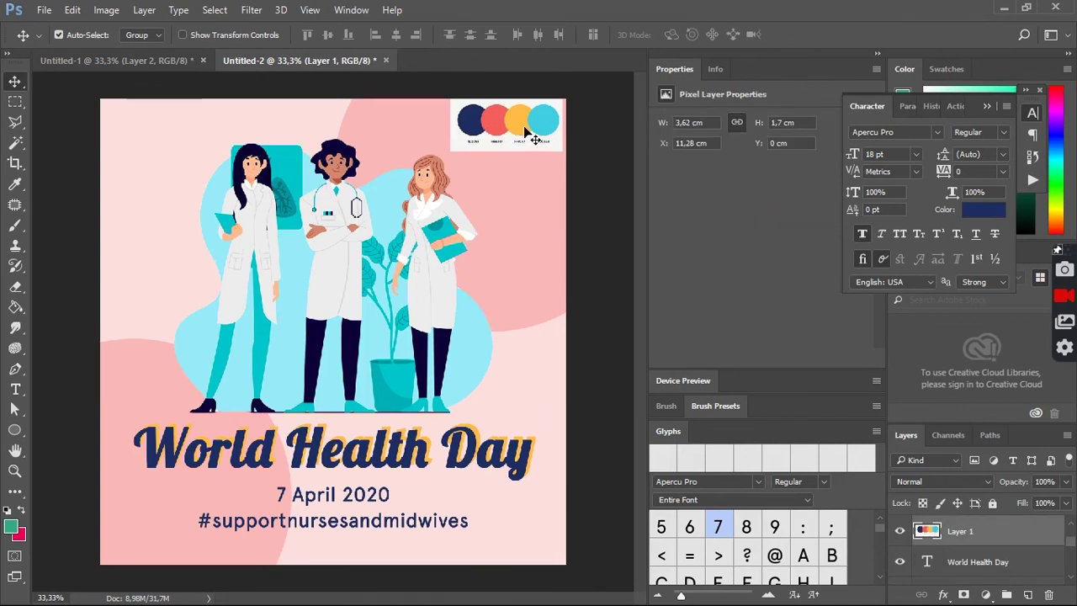
key("Delete")
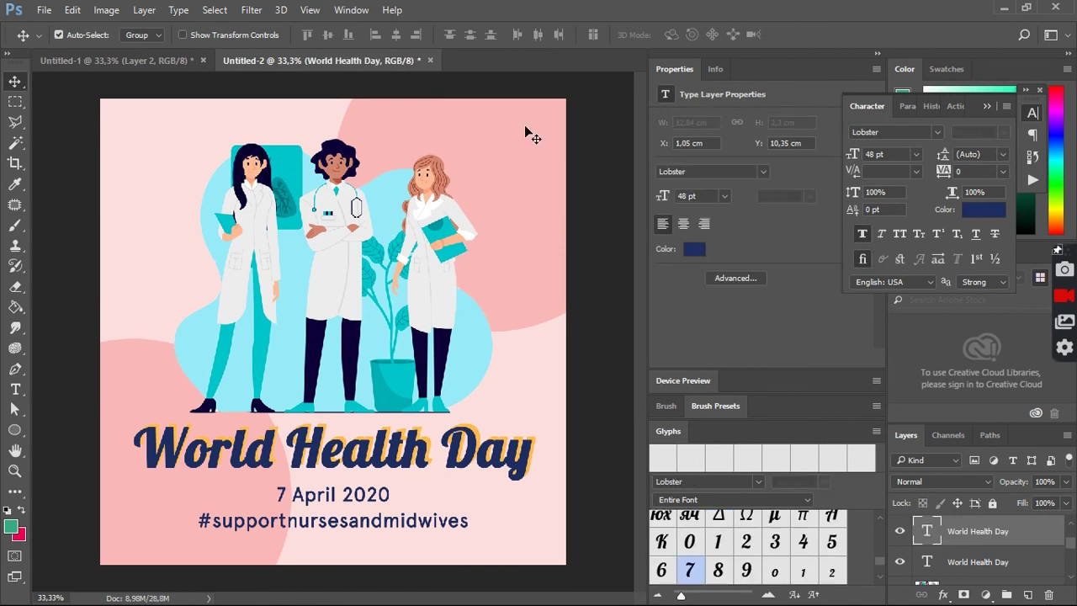
key("ctrl+w")
- Save the poster under a new name with PNG as the file type, clearing the old file name
left_click(49, 10)
left_click(75, 184)
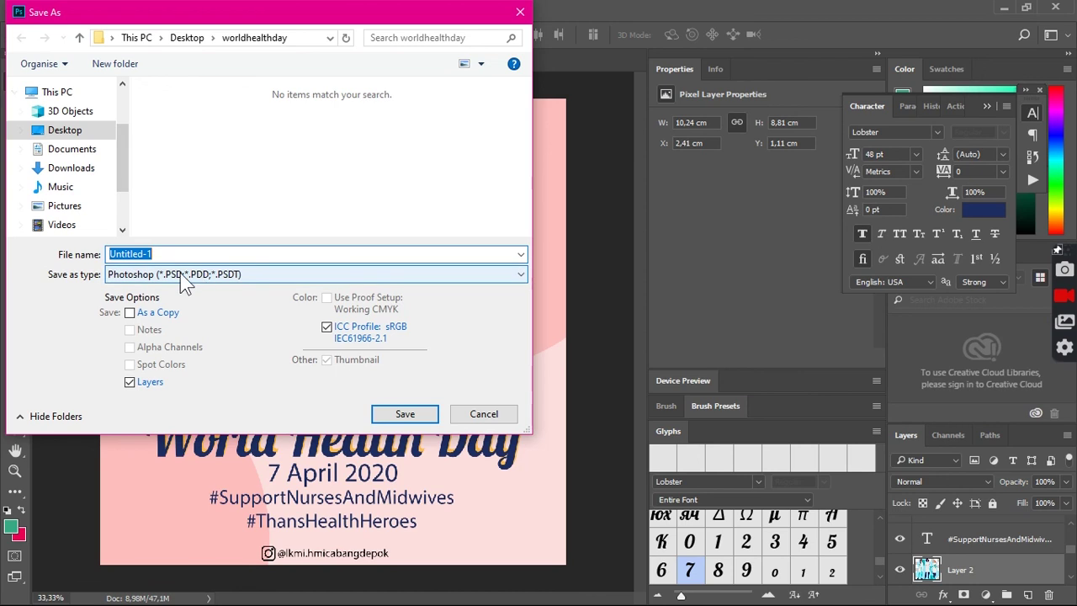
left_click(173, 278)
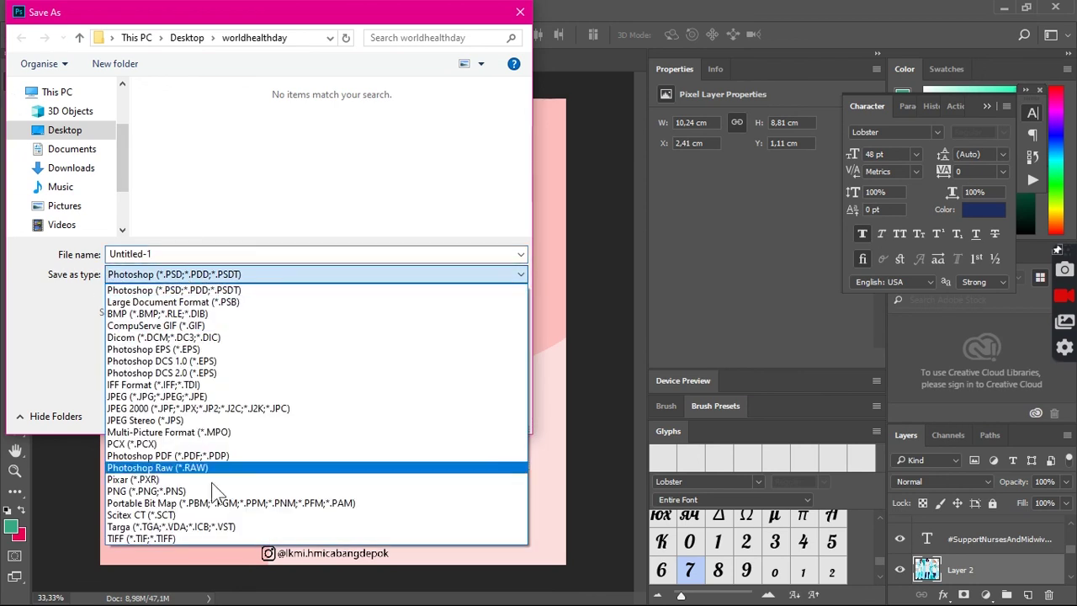
left_click(215, 491)
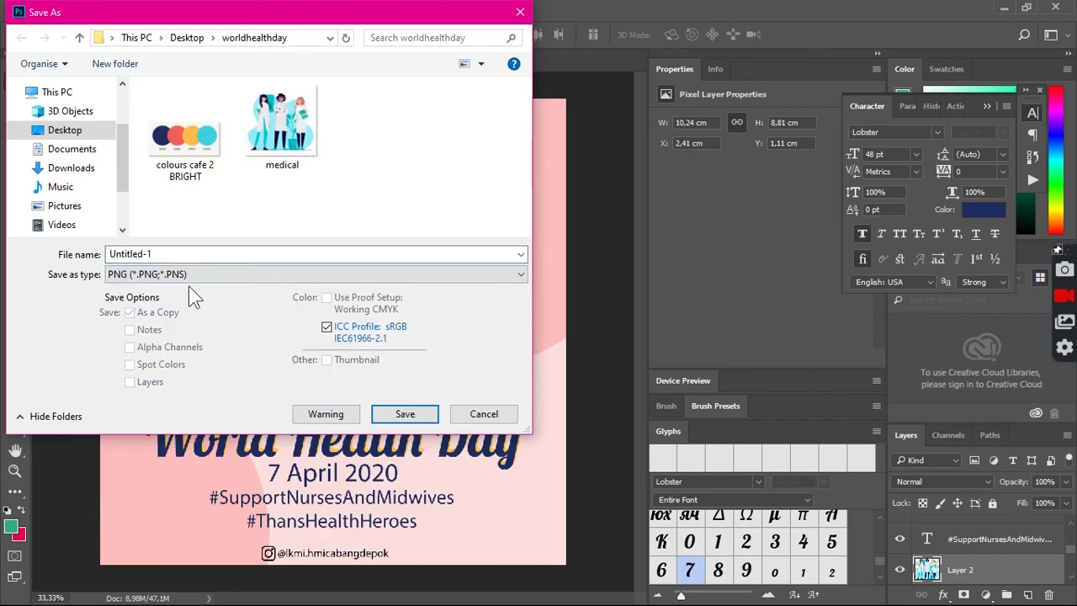
double_click(181, 254)
key("BackSpace")
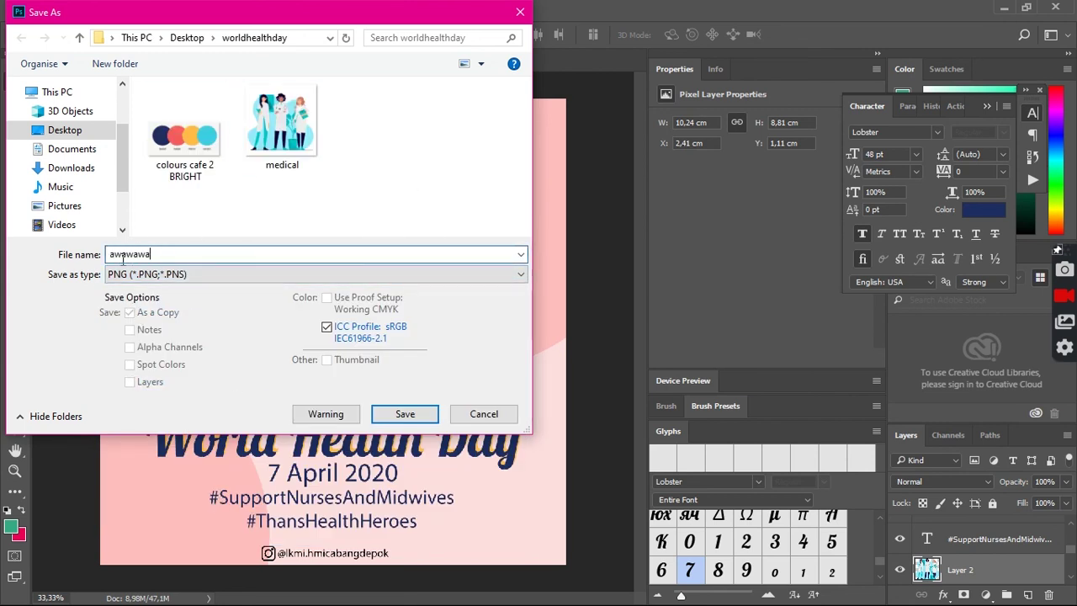